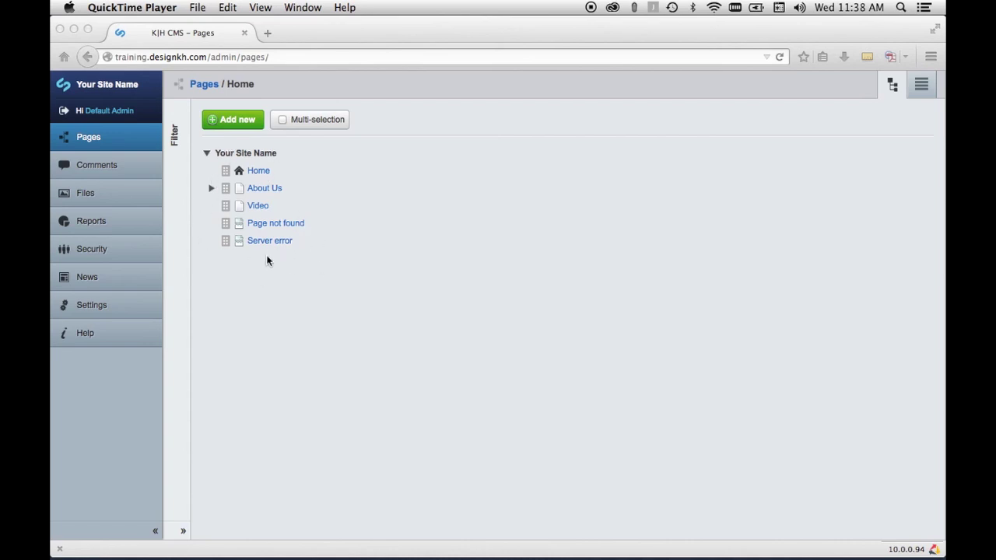
Step: Expand the About Us branch in the site tree to view its child pages, and collapse it again
{"action": "left_click", "coordinate": [211, 190]}
{"action": "left_click", "coordinate": [210, 189]}
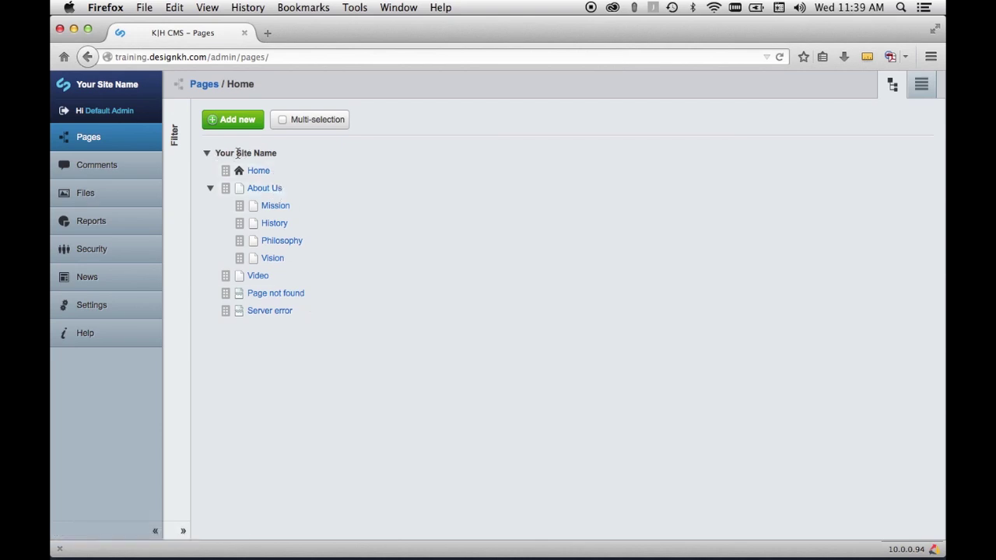
{"action": "left_click", "coordinate": [210, 188]}
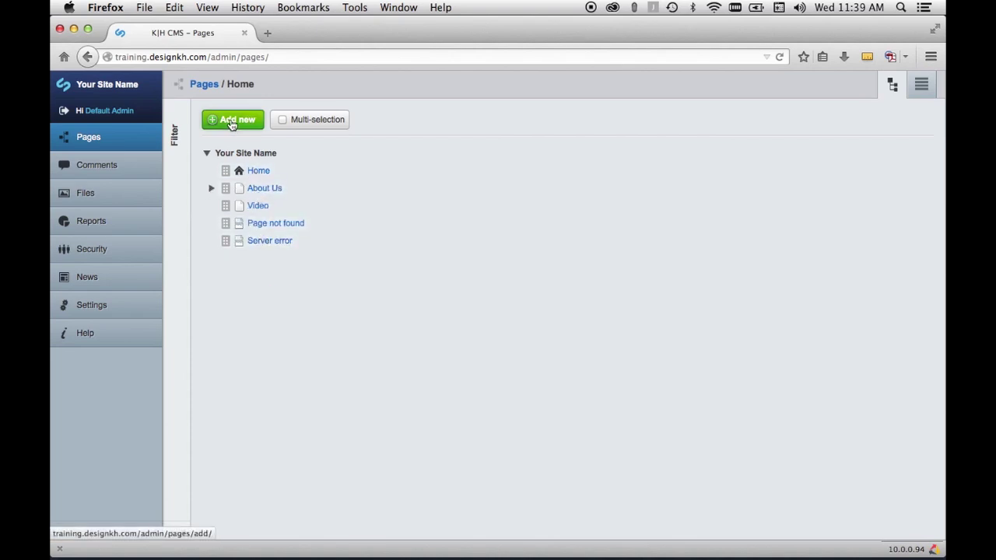
Step: Create a new top-level page of the User Defined Form type
{"action": "left_click", "coordinate": [229, 122]}
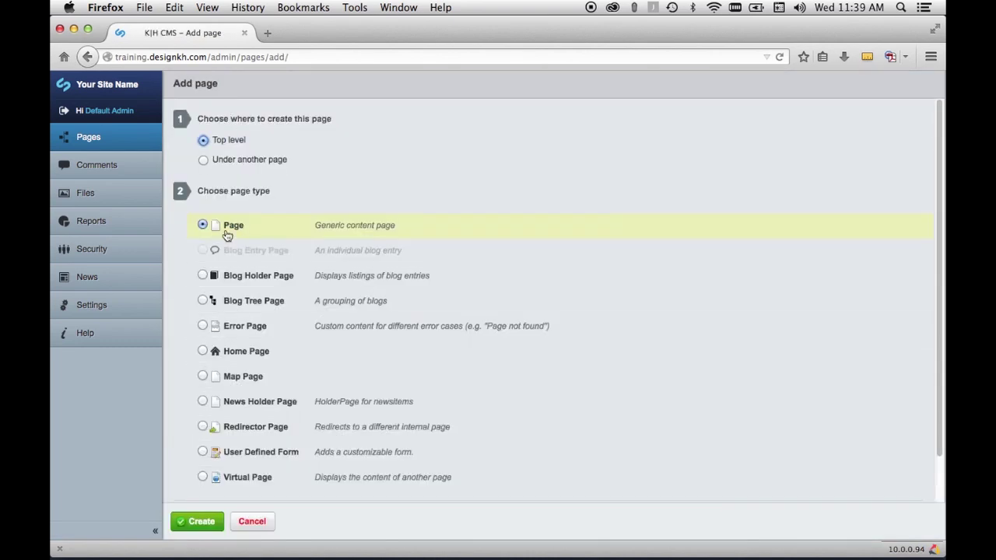
{"action": "left_click", "coordinate": [205, 140]}
{"action": "left_click", "coordinate": [203, 453]}
{"action": "left_click", "coordinate": [198, 522]}
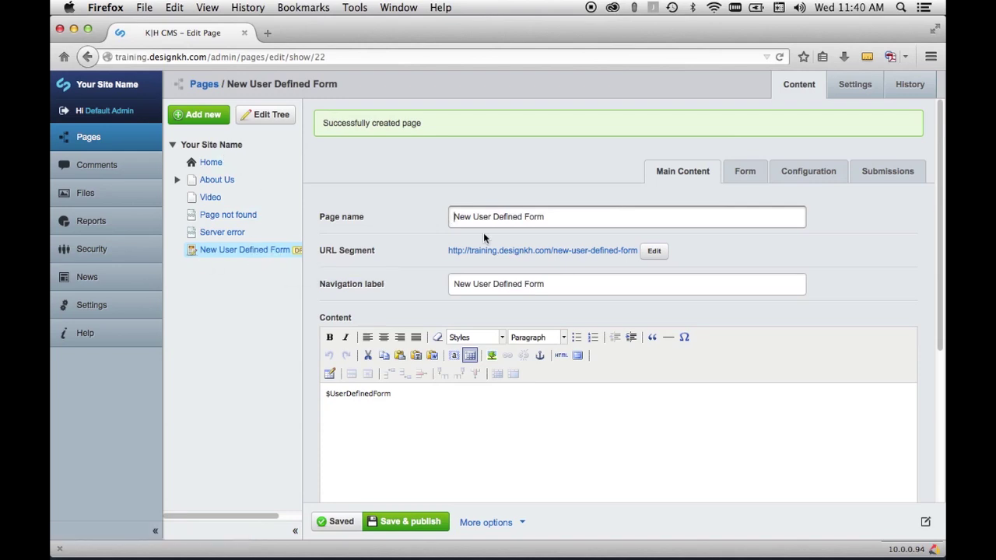
Step: Rename the new form page to Contact Us and save it as a draft
{"action": "left_click_drag", "start_coordinate": [545, 220], "coordinate": [439, 220]}
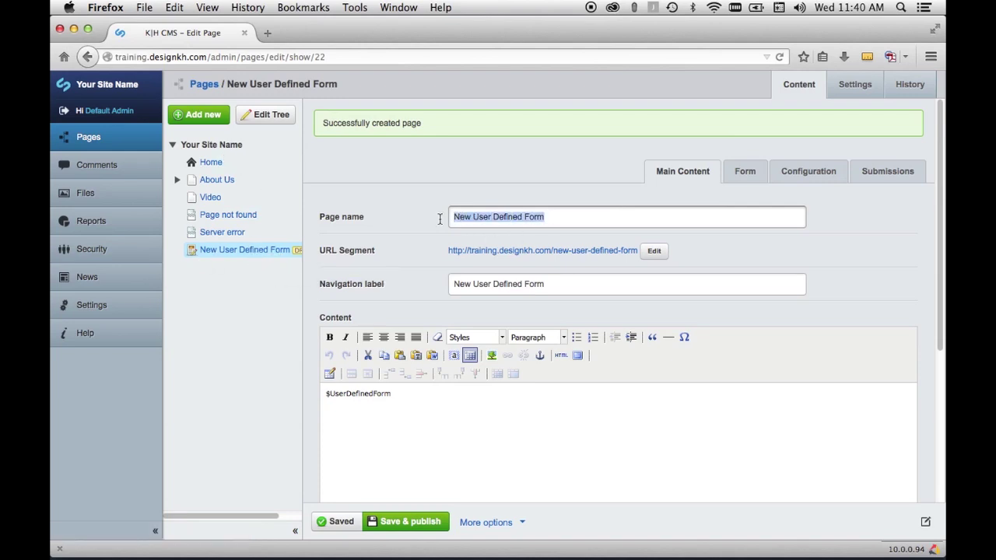
{"action": "type", "text": "Contact Us"}
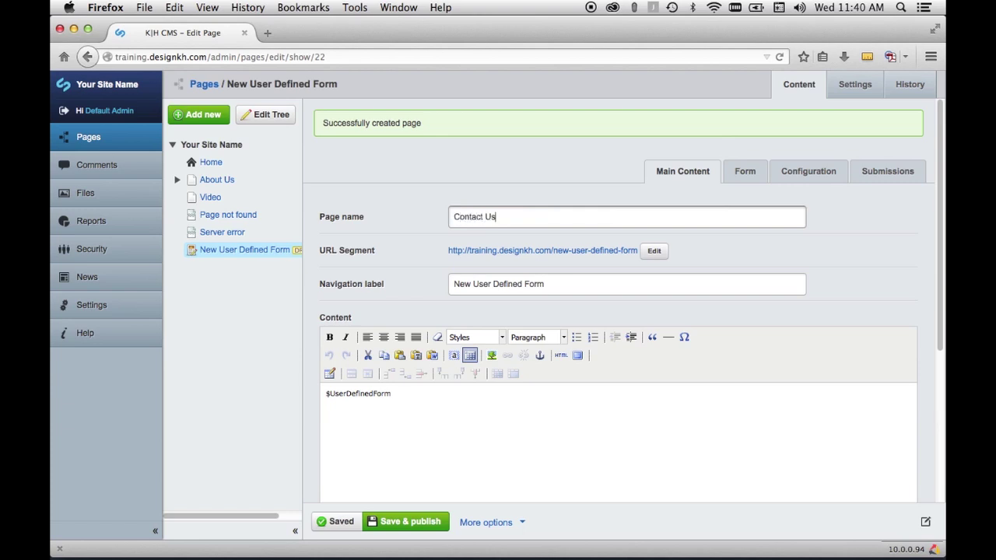
{"action": "key", "text": "Tab"}
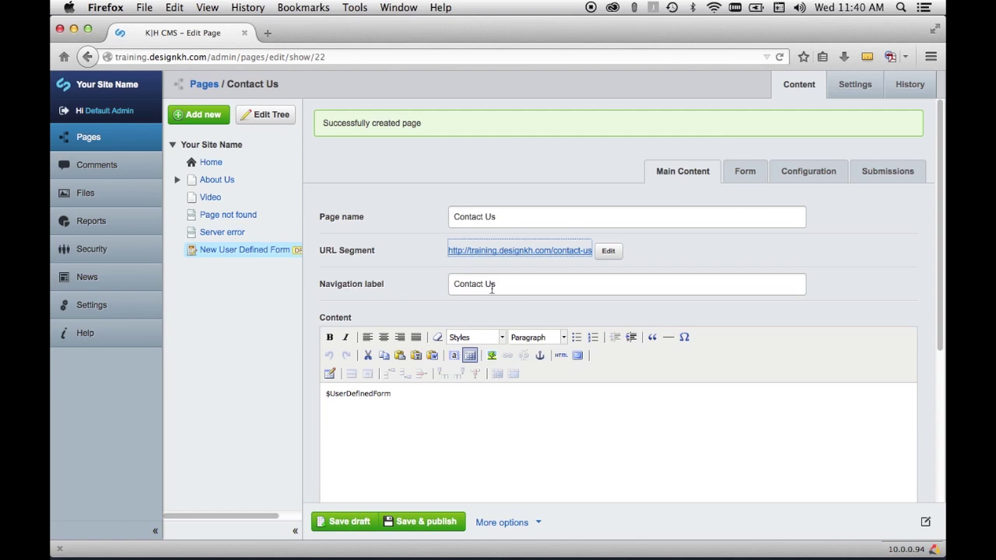
{"action": "scroll", "coordinate": [693, 418], "scroll_direction": "down", "scroll_amount": 1}
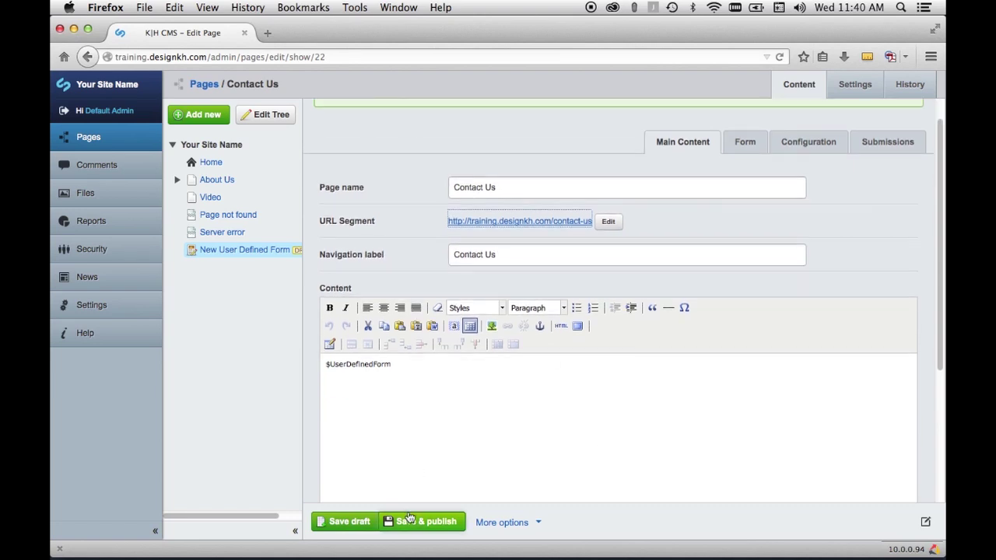
{"action": "left_click", "coordinate": [352, 525]}
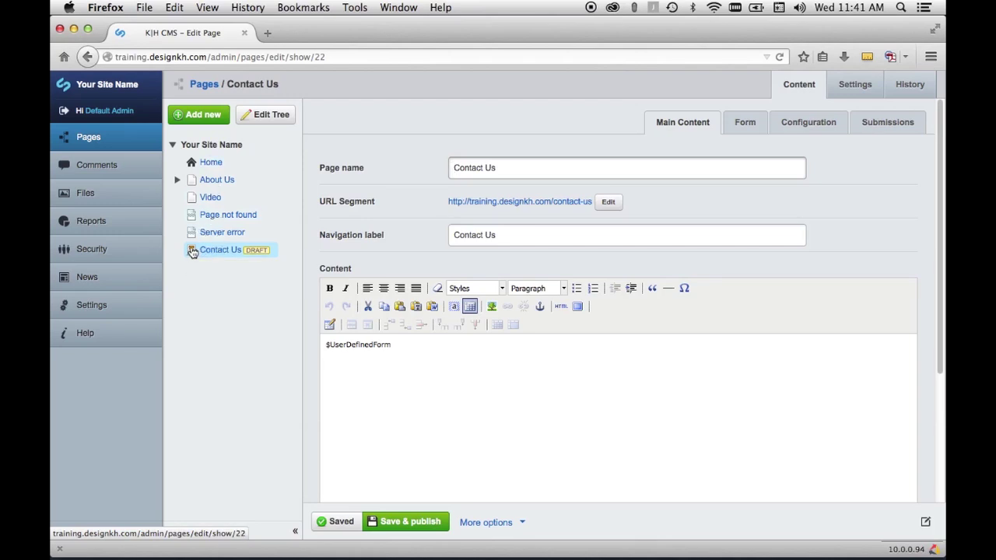
Step: Try to move the Contact Us page directly below Video in the editing view's site tree
{"action": "left_click_drag", "start_coordinate": [193, 252], "coordinate": [208, 208]}
{"action": "left_click_drag", "start_coordinate": [194, 254], "coordinate": [203, 210]}
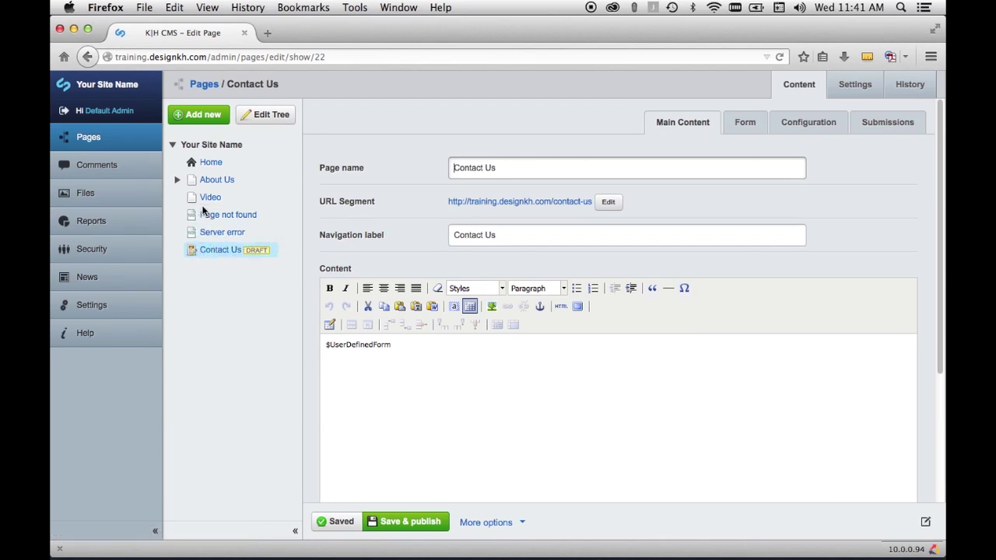
{"action": "left_click_drag", "start_coordinate": [194, 254], "coordinate": [197, 210]}
Step: Move the Contact Us page between Video and Page not found in the full Pages tree, and publish it
{"action": "left_click", "coordinate": [88, 138]}
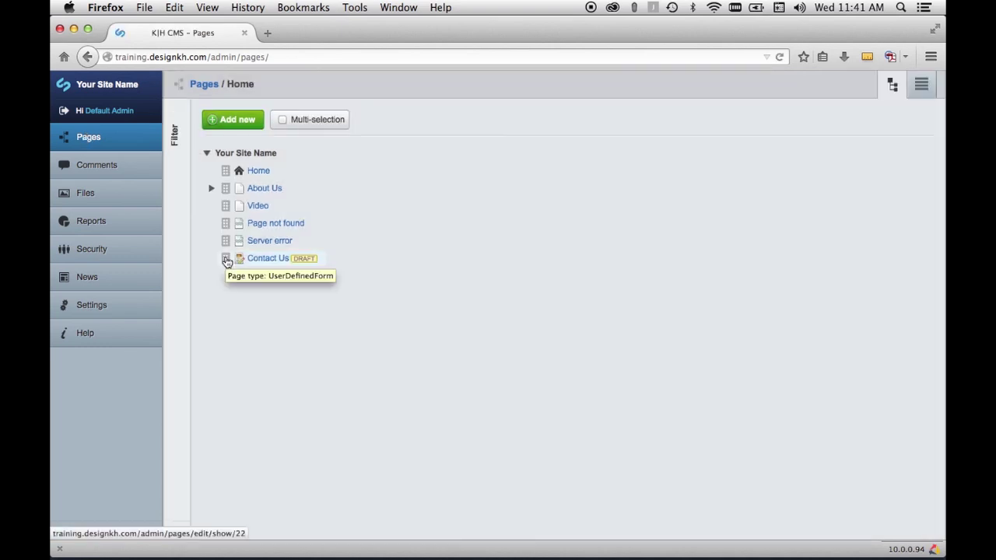
{"action": "left_click_drag", "start_coordinate": [225, 260], "coordinate": [226, 212]}
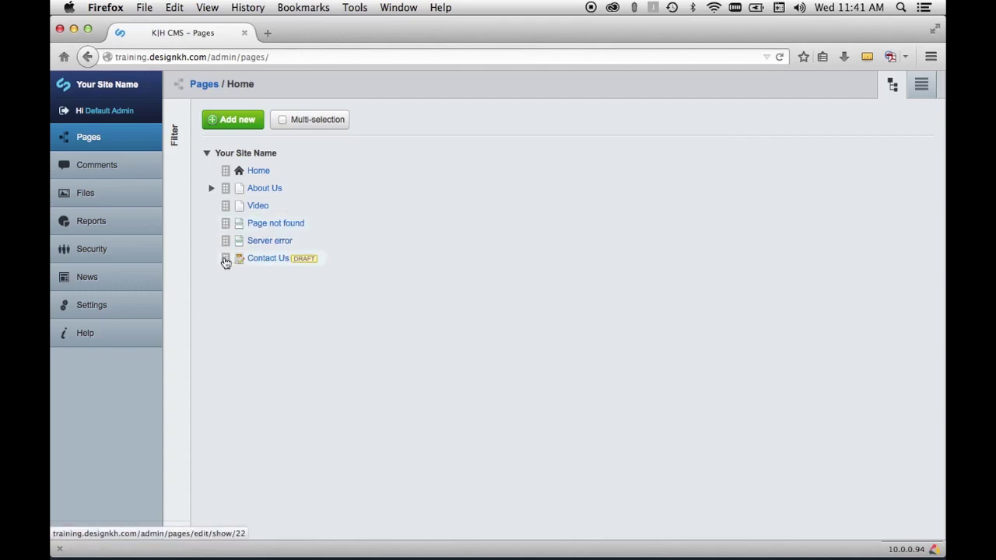
{"action": "left_click_drag", "start_coordinate": [227, 260], "coordinate": [228, 222]}
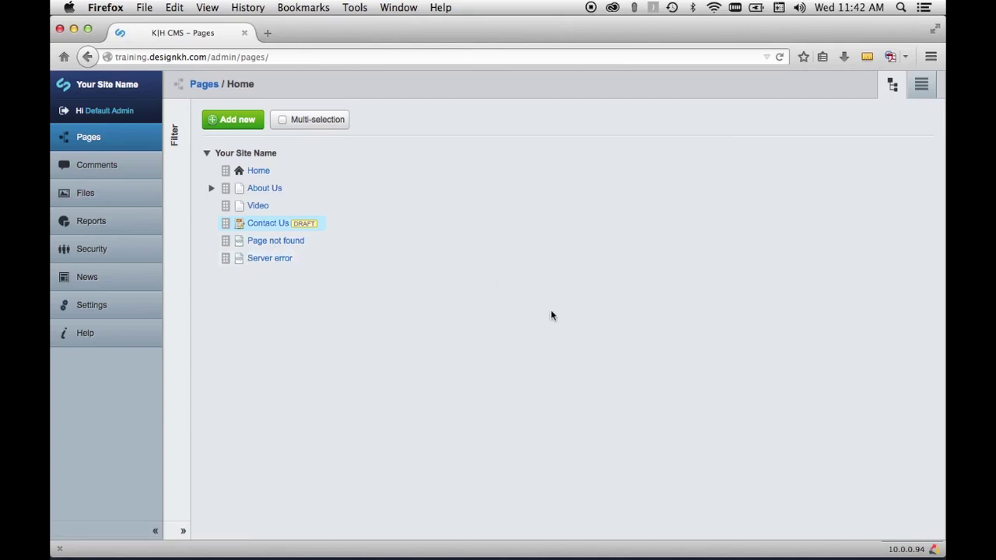
{"action": "left_click", "coordinate": [269, 223]}
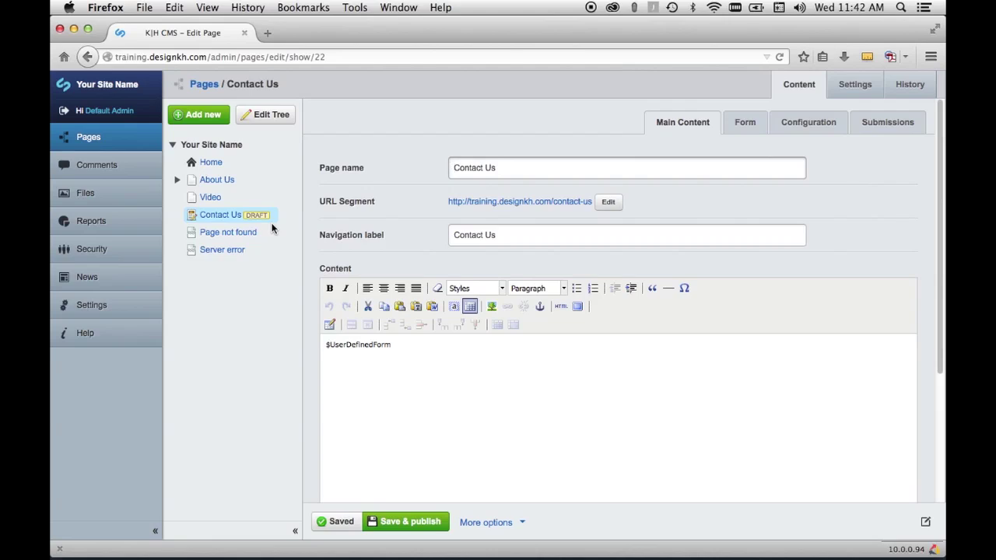
{"action": "left_click", "coordinate": [427, 525]}
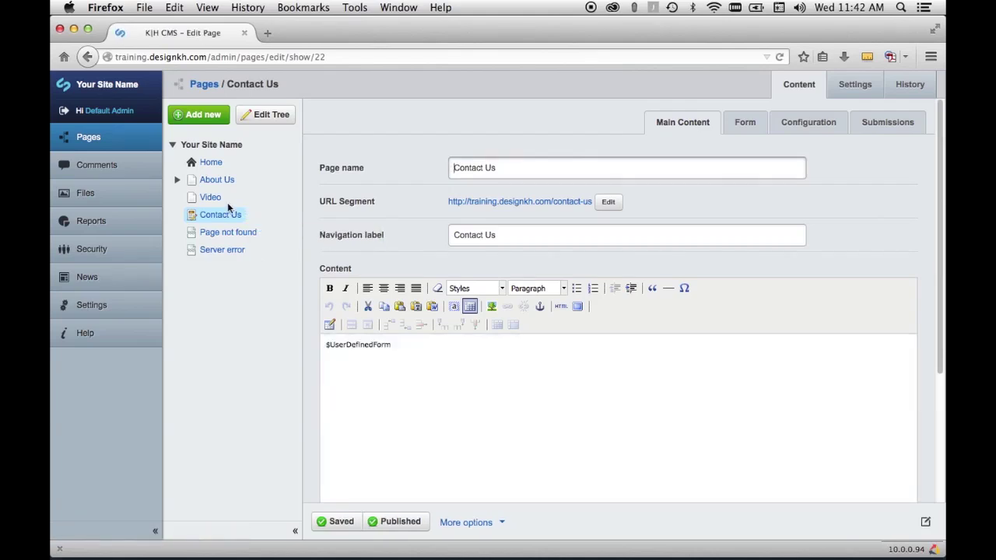
Step: Preview the Contact Us page, follow the site navigation to About Us, and return to edit mode
{"action": "left_click", "coordinate": [178, 181]}
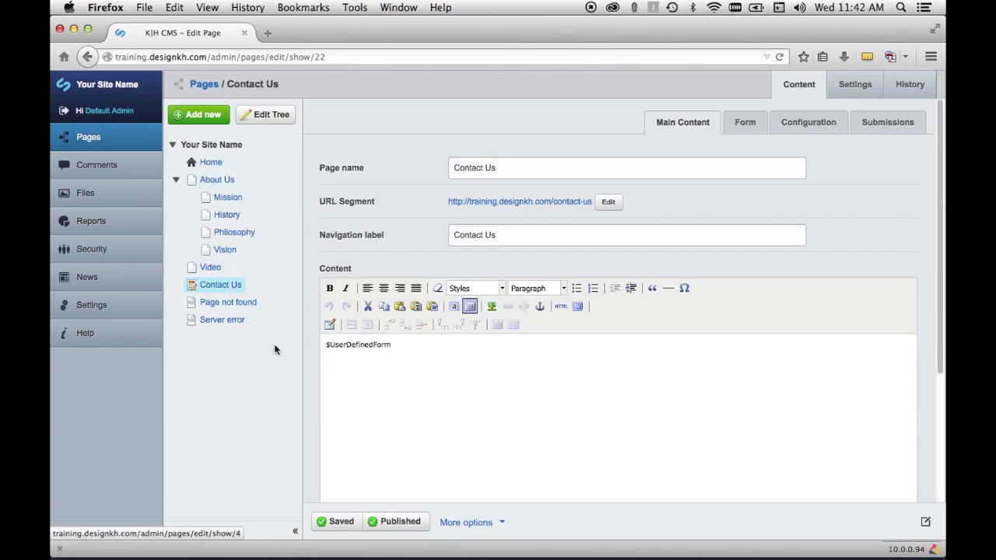
{"action": "left_click", "coordinate": [926, 522]}
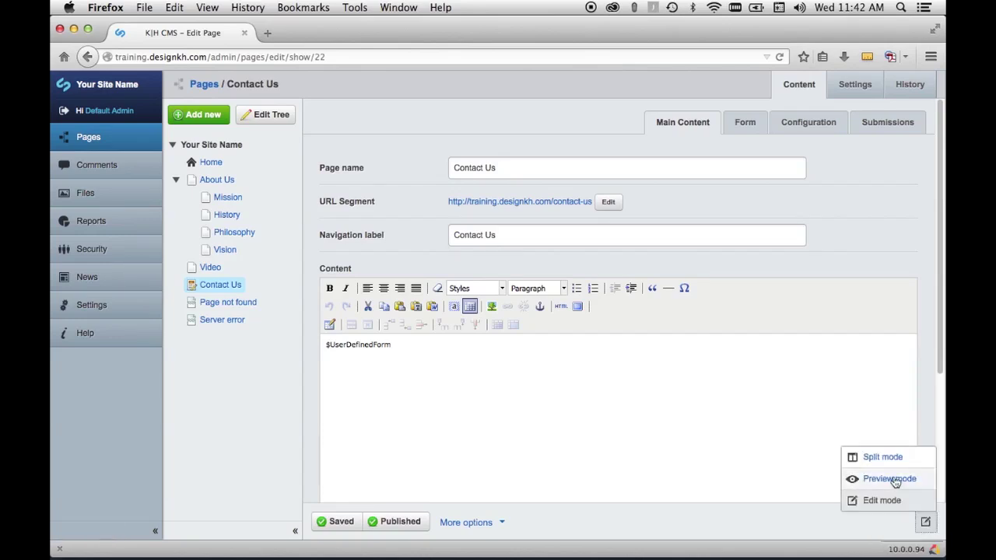
{"action": "left_click", "coordinate": [892, 479]}
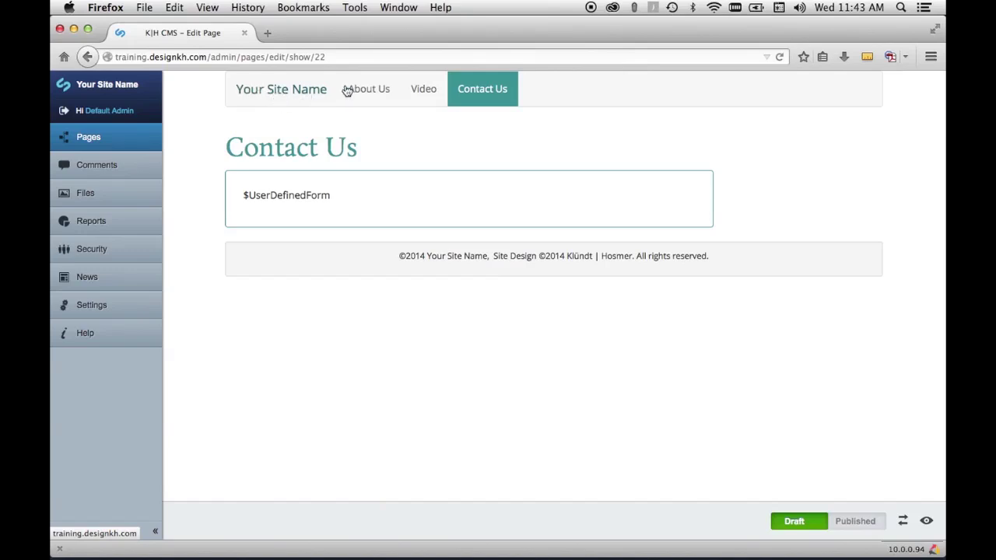
{"action": "left_click", "coordinate": [370, 92]}
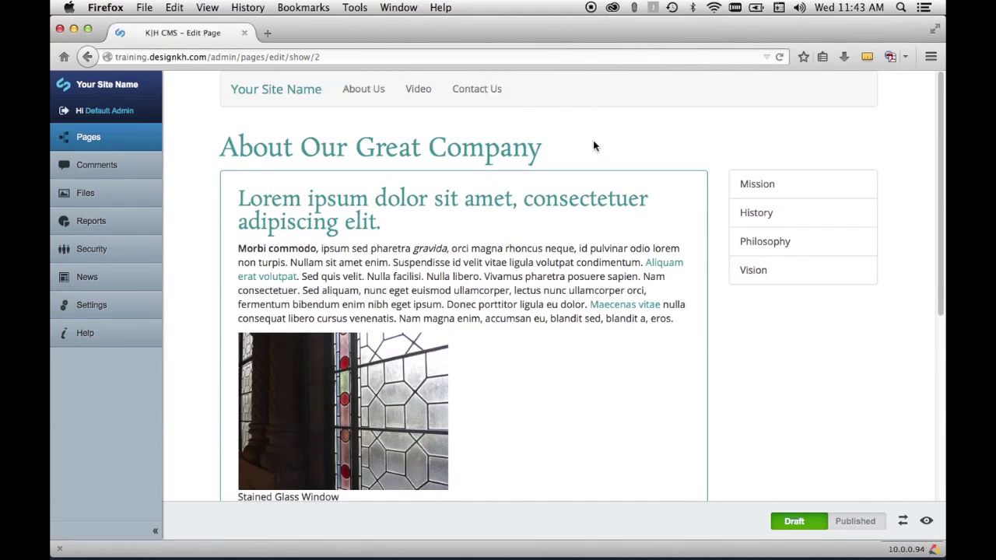
{"action": "left_click", "coordinate": [926, 522]}
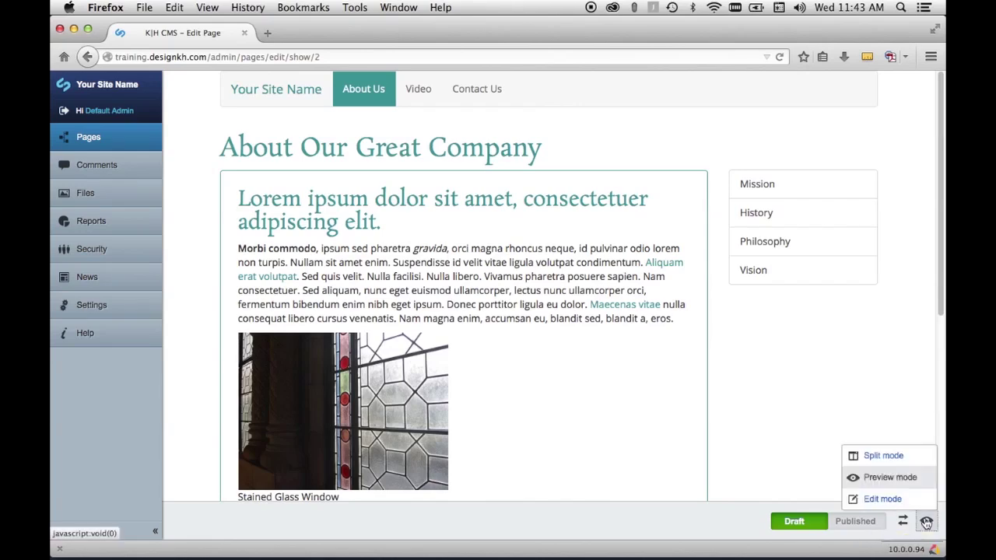
{"action": "left_click", "coordinate": [882, 499]}
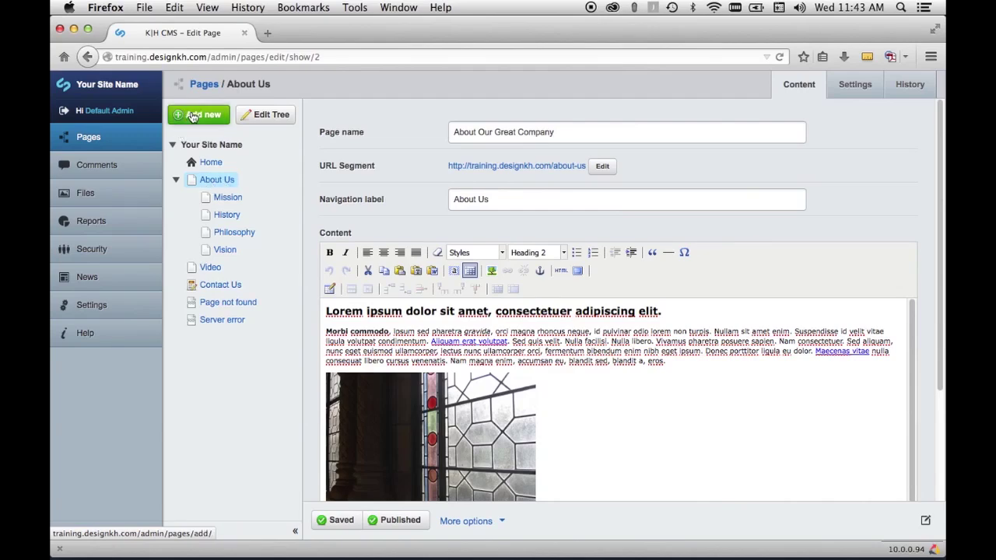
Step: Add a Redirector Page under About Us and name it Contact Us
{"action": "right_click", "coordinate": [218, 183]}
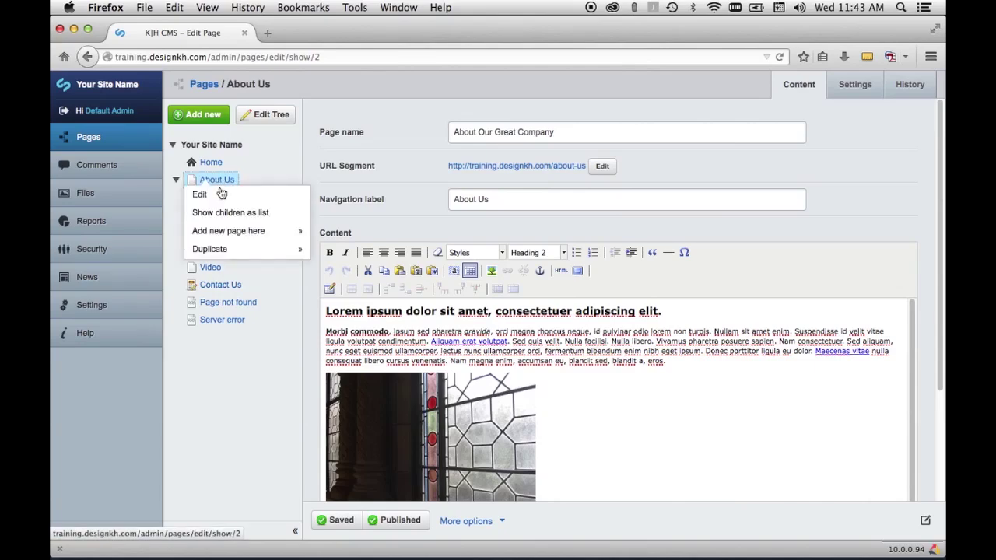
{"action": "mouse_move", "coordinate": [228, 234]}
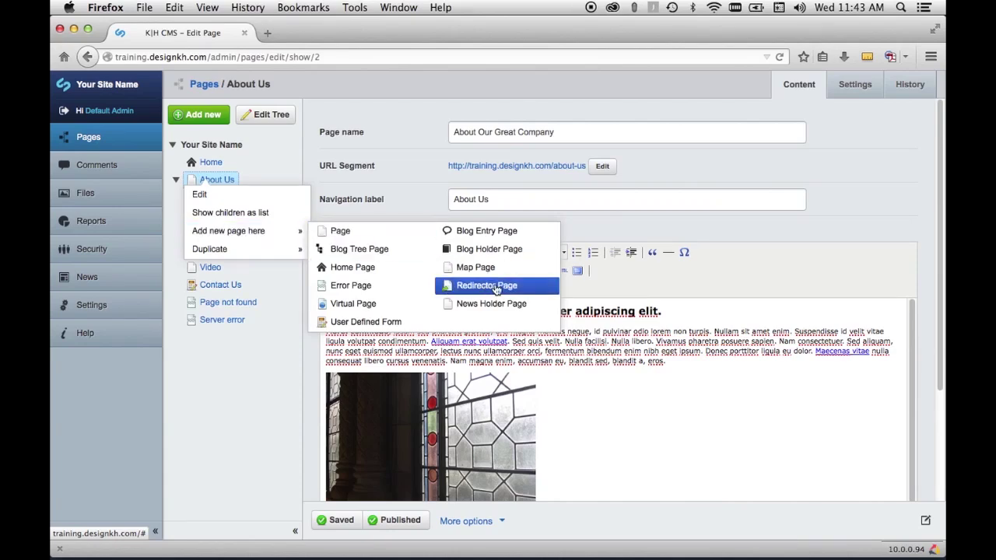
{"action": "left_click", "coordinate": [469, 288]}
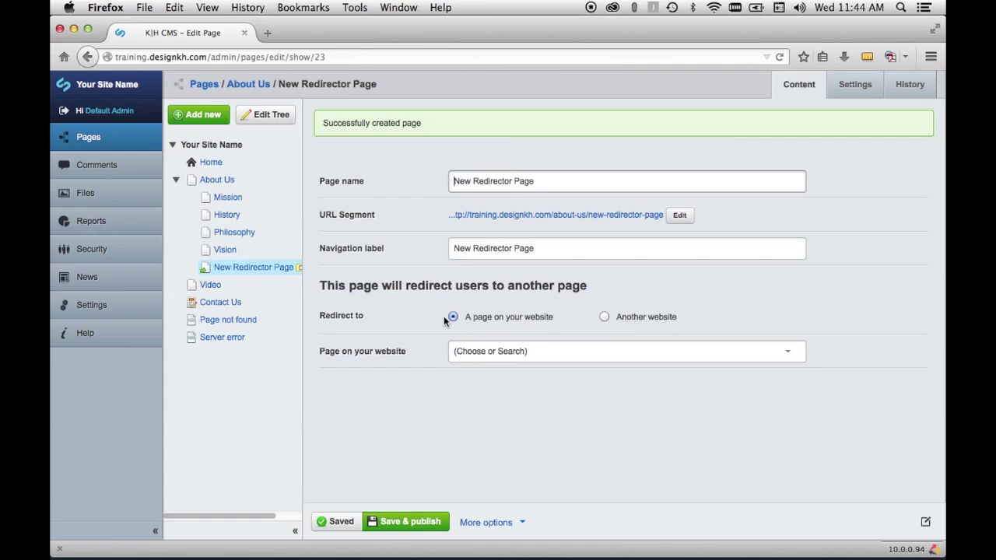
{"action": "left_click_drag", "start_coordinate": [535, 179], "coordinate": [507, 153]}
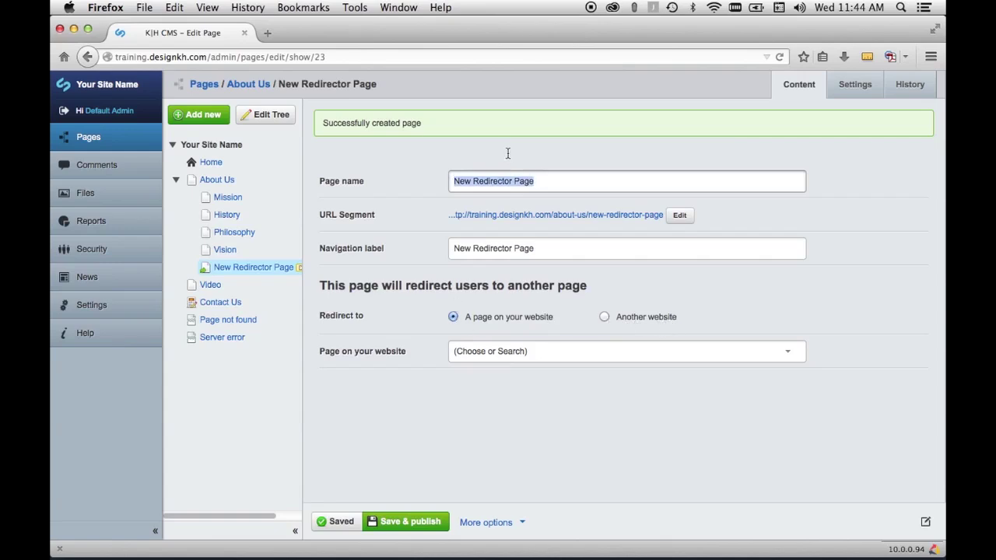
{"action": "type", "text": "Contact Us"}
{"action": "key", "text": "Tab"}
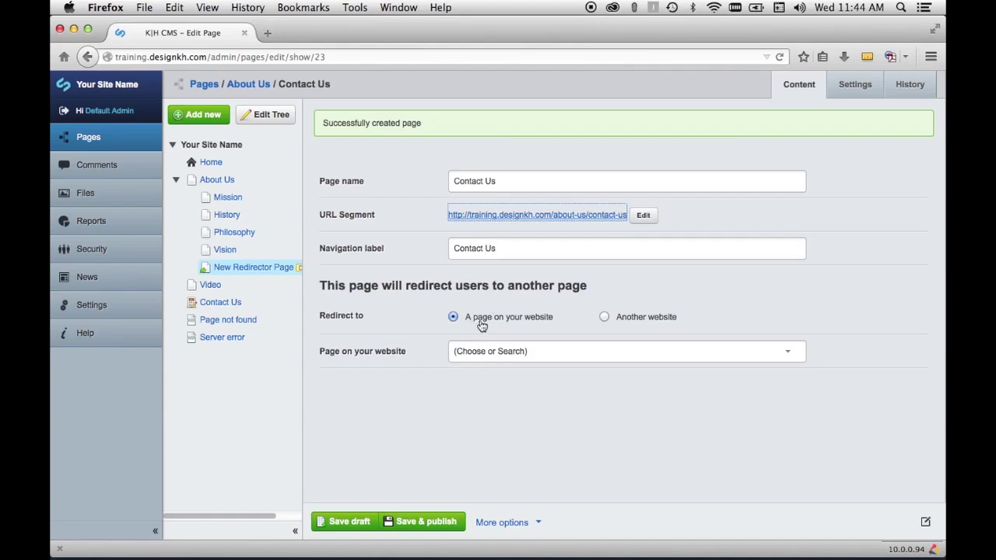
Step: Set the redirector page to point to the site's top-level Contact Us page, and publish it
{"action": "left_click", "coordinate": [528, 354]}
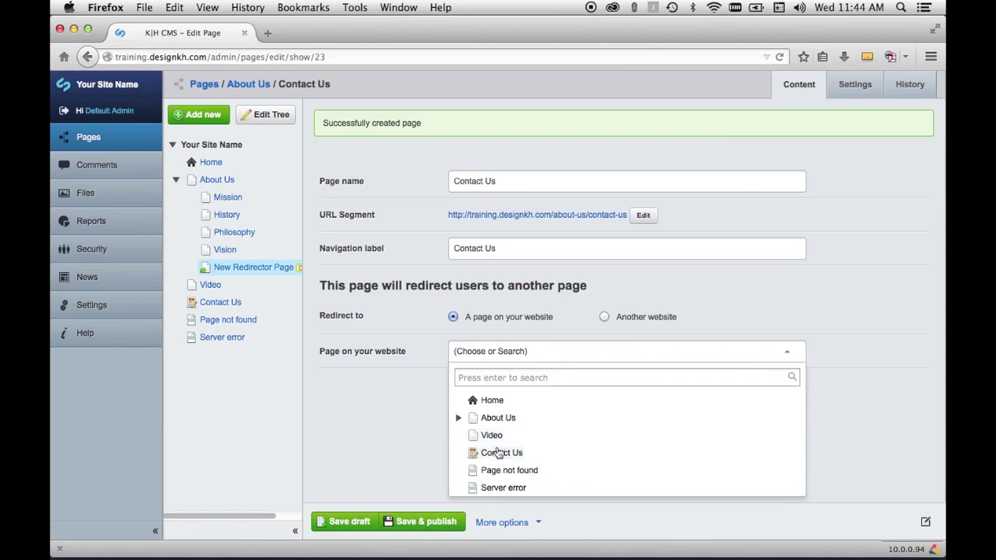
{"action": "left_click", "coordinate": [498, 452]}
{"action": "left_click", "coordinate": [418, 522]}
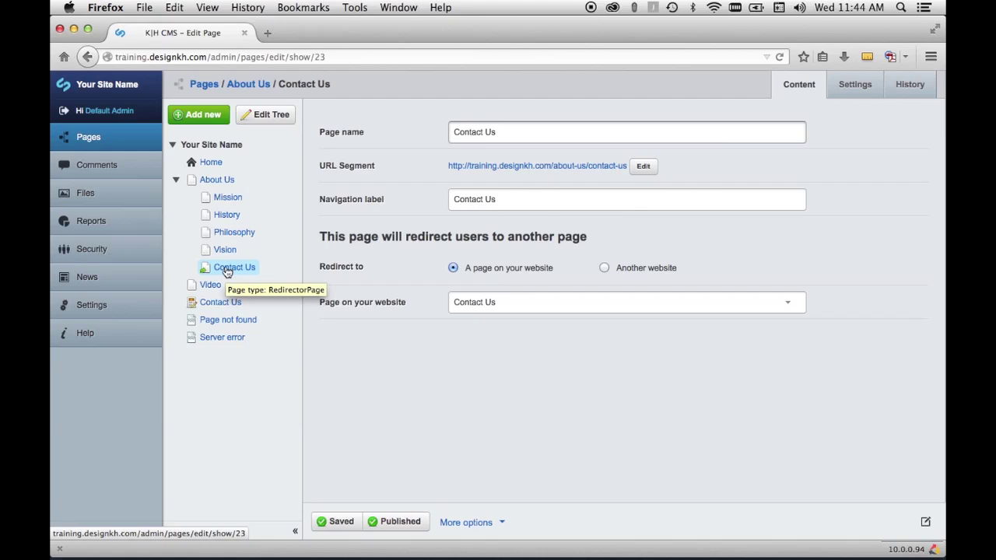
{"action": "right_click", "coordinate": [220, 183]}
{"action": "mouse_move", "coordinate": [225, 235]}
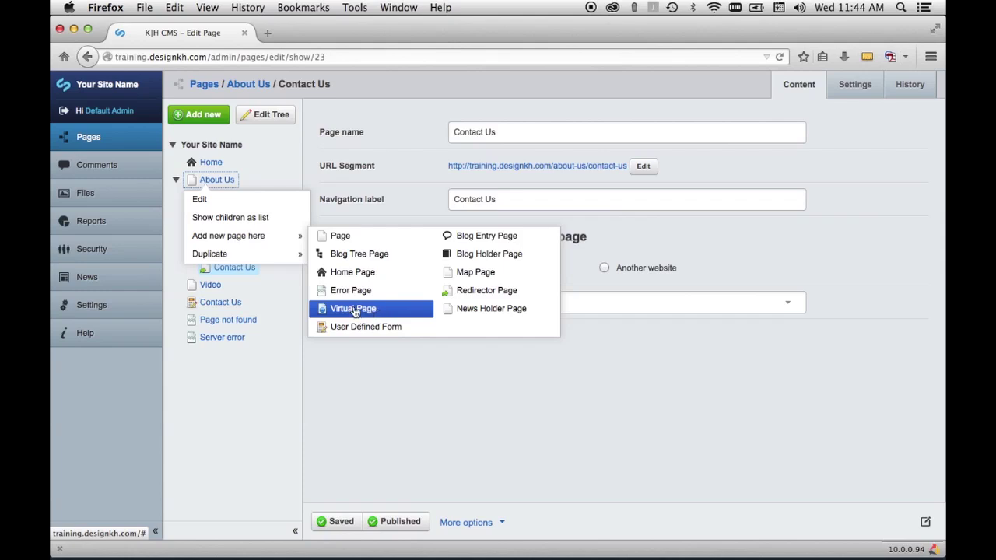
{"action": "left_click", "coordinate": [269, 274]}
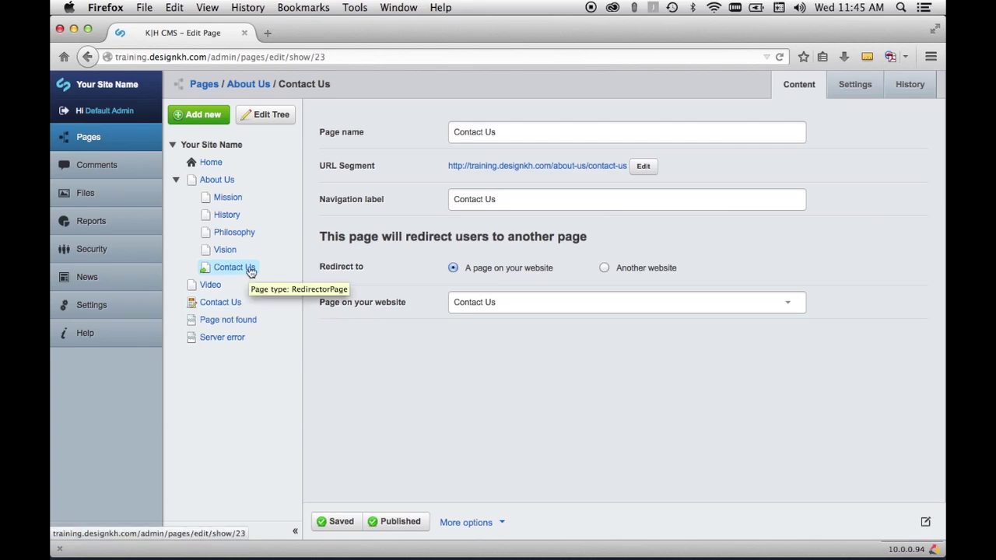
{"action": "right_click", "coordinate": [216, 182]}
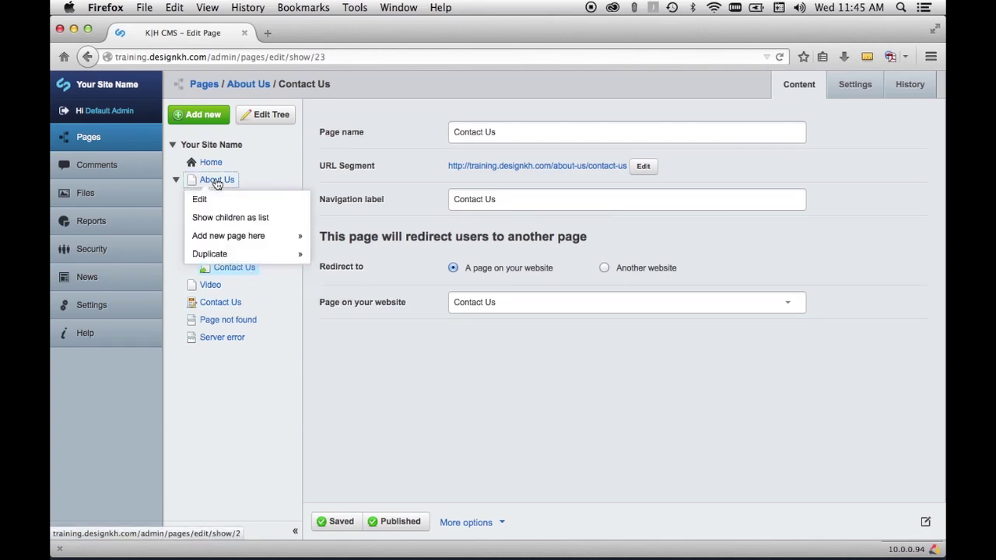
{"action": "mouse_move", "coordinate": [237, 236]}
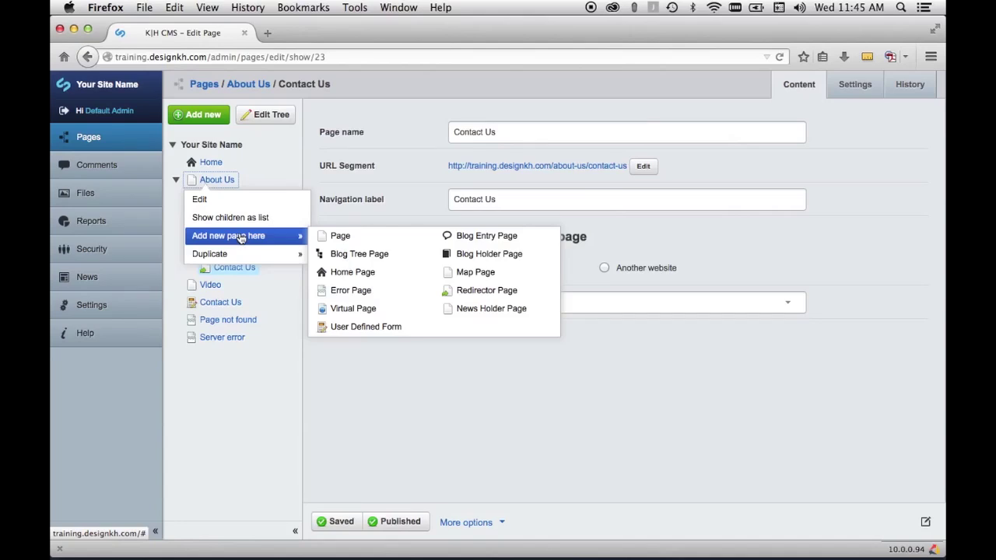
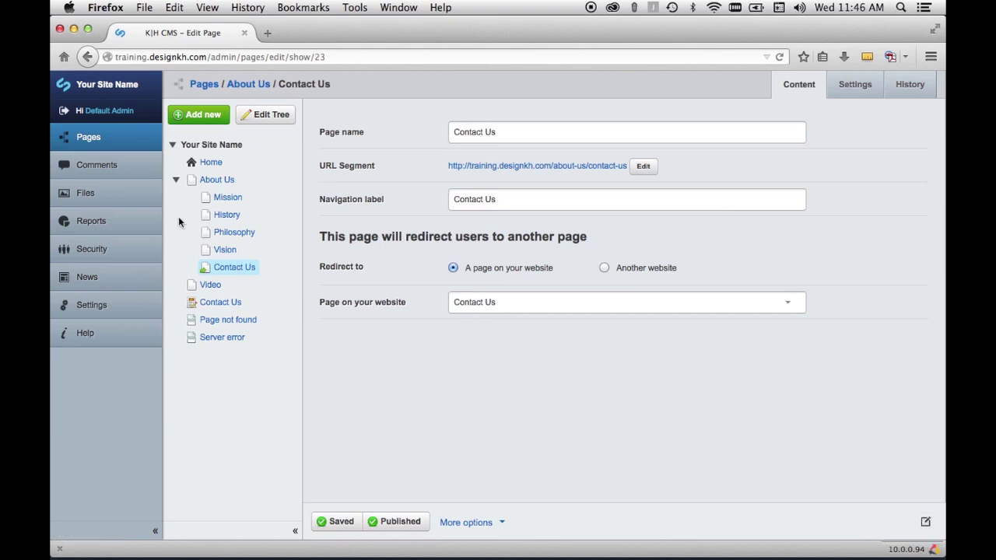
Step: Preview the About Us page to check its sub-page navigation, and return to edit mode
{"action": "left_click", "coordinate": [215, 182]}
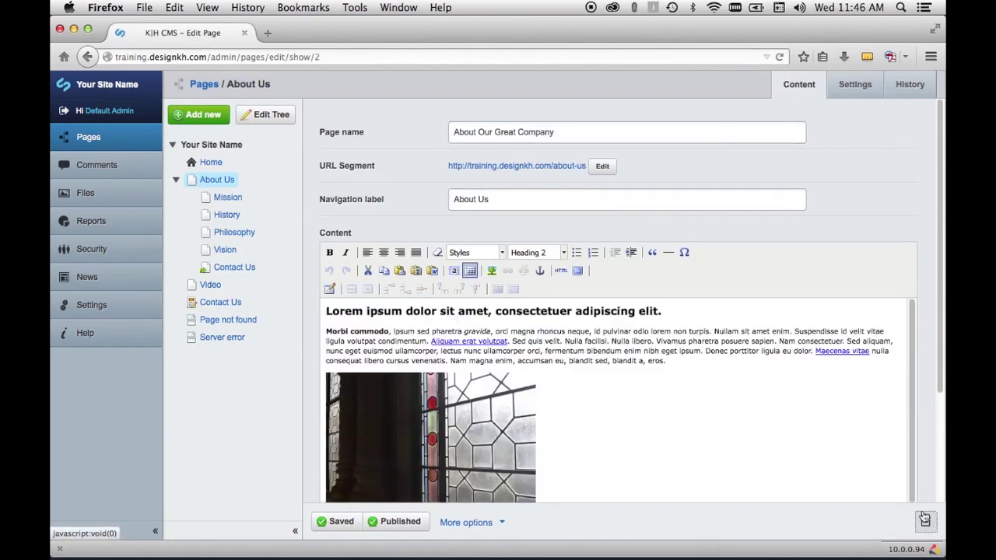
{"action": "left_click", "coordinate": [925, 521]}
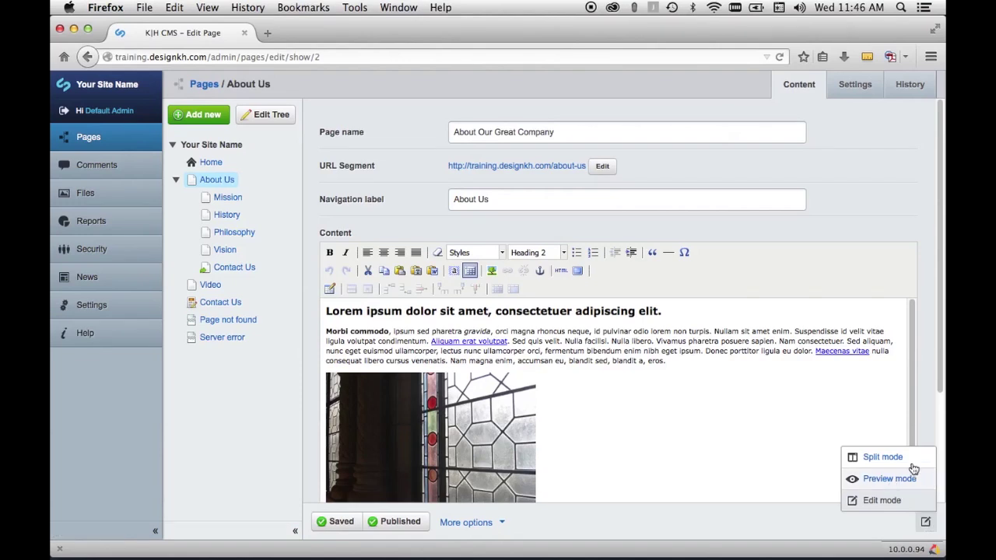
{"action": "left_click", "coordinate": [916, 472]}
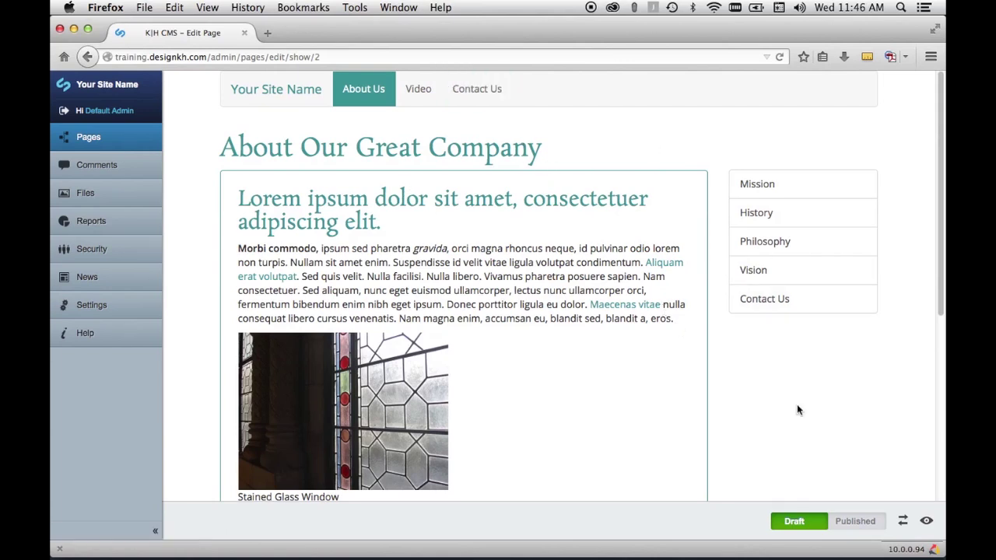
{"action": "left_click", "coordinate": [924, 519]}
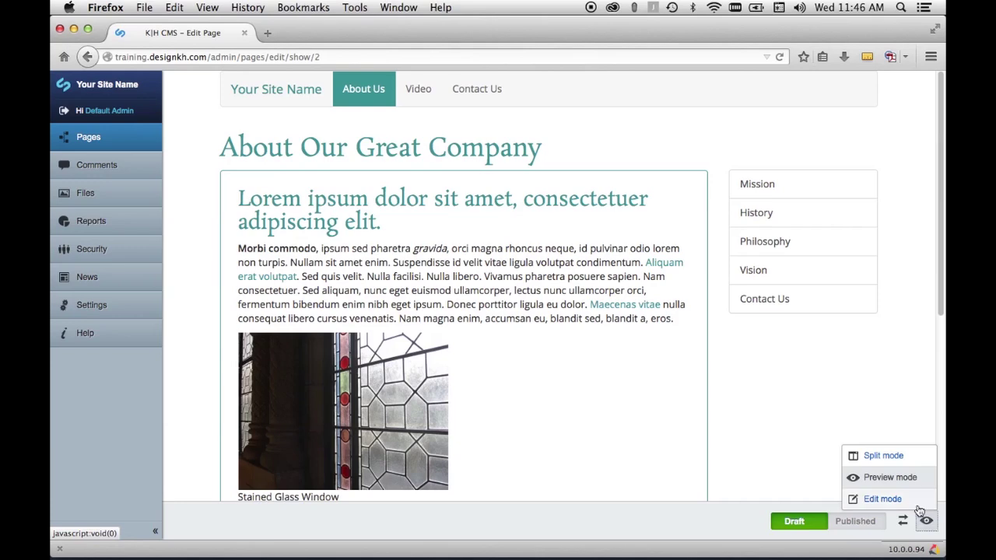
{"action": "left_click", "coordinate": [886, 498]}
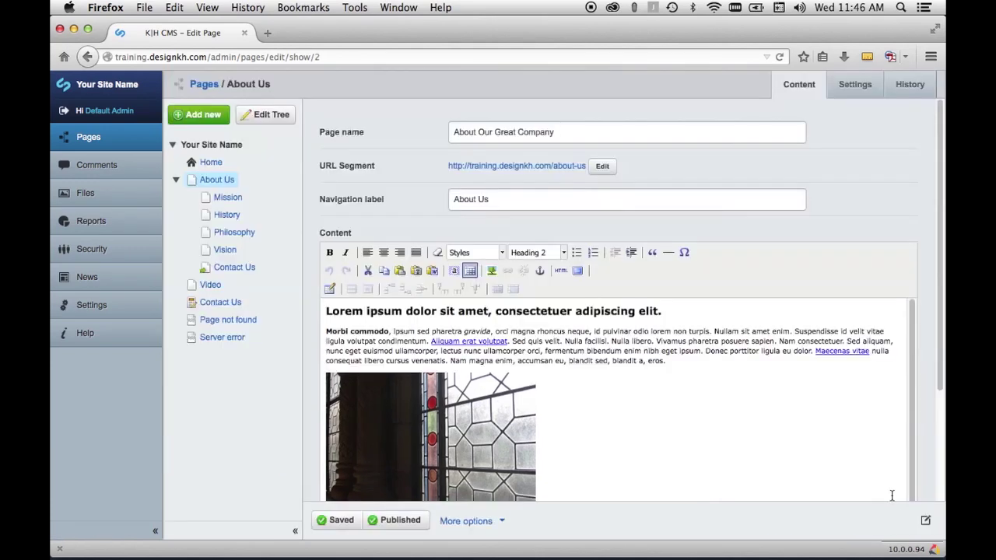
Step: Unpublish the Contact Us redirector page under About Us, and delete its draft
{"action": "left_click", "coordinate": [243, 269]}
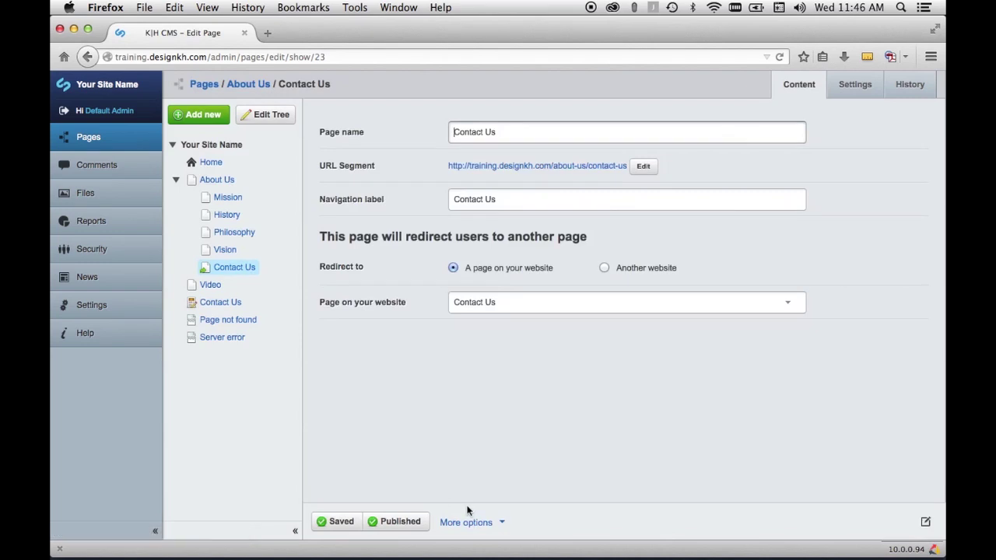
{"action": "left_click", "coordinate": [488, 528]}
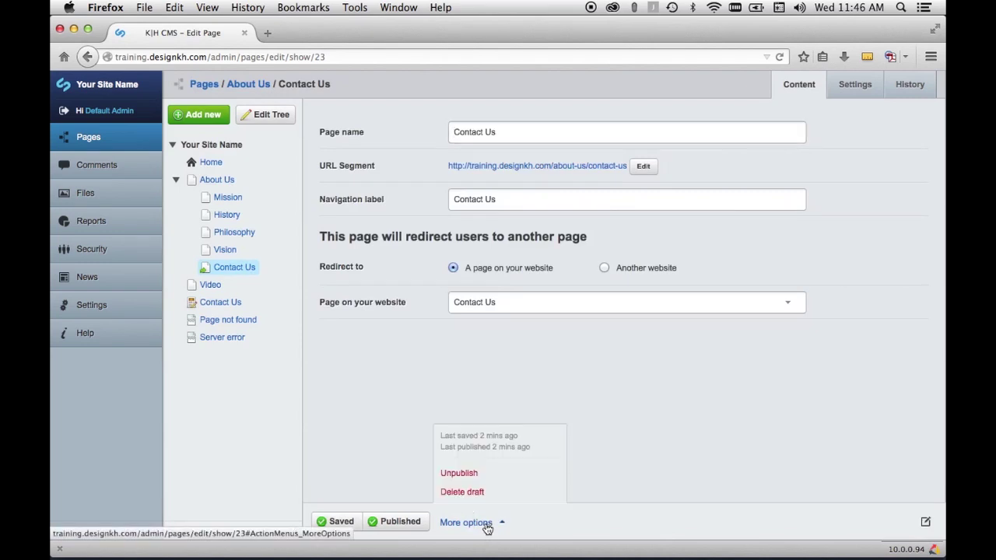
{"action": "left_click", "coordinate": [461, 477]}
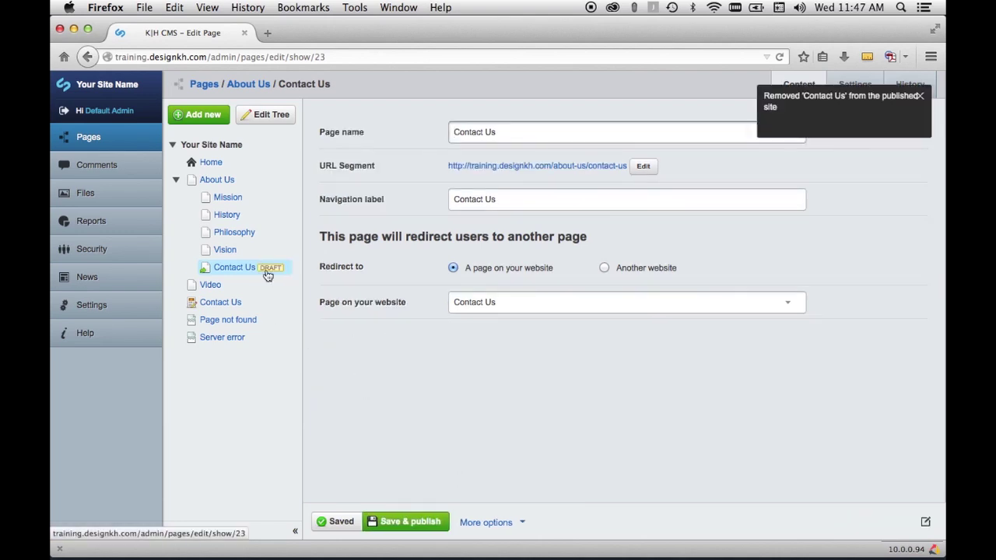
{"action": "left_click", "coordinate": [489, 522]}
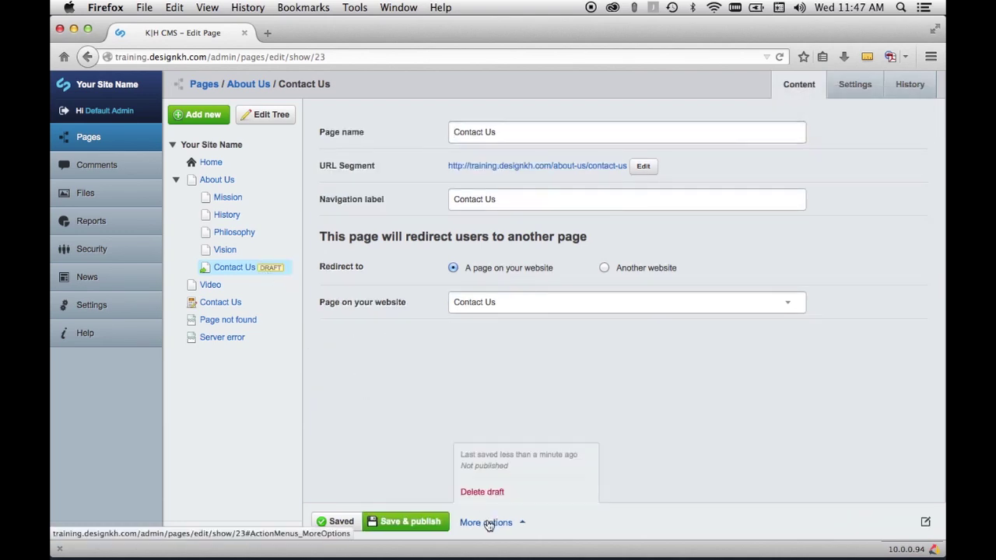
{"action": "left_click", "coordinate": [485, 494]}
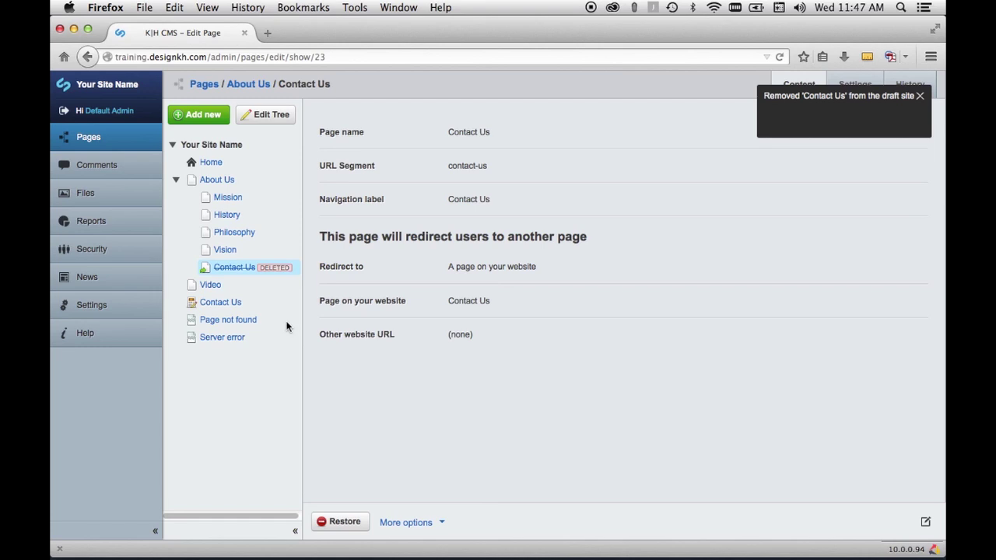
Step: Change the Vision page's type to Blog Holder Page, and return to the full Pages tree without saving
{"action": "left_click", "coordinate": [224, 250]}
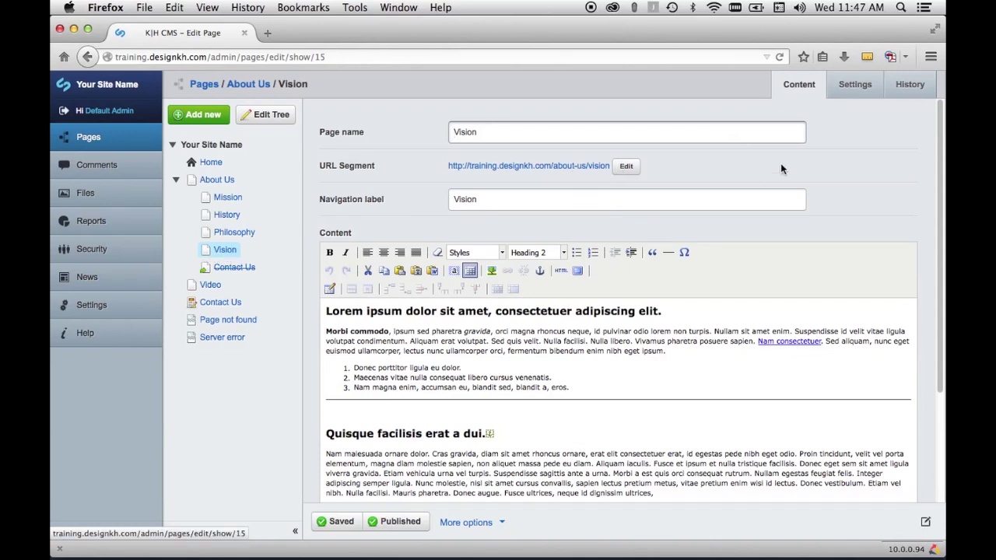
{"action": "left_click", "coordinate": [853, 88]}
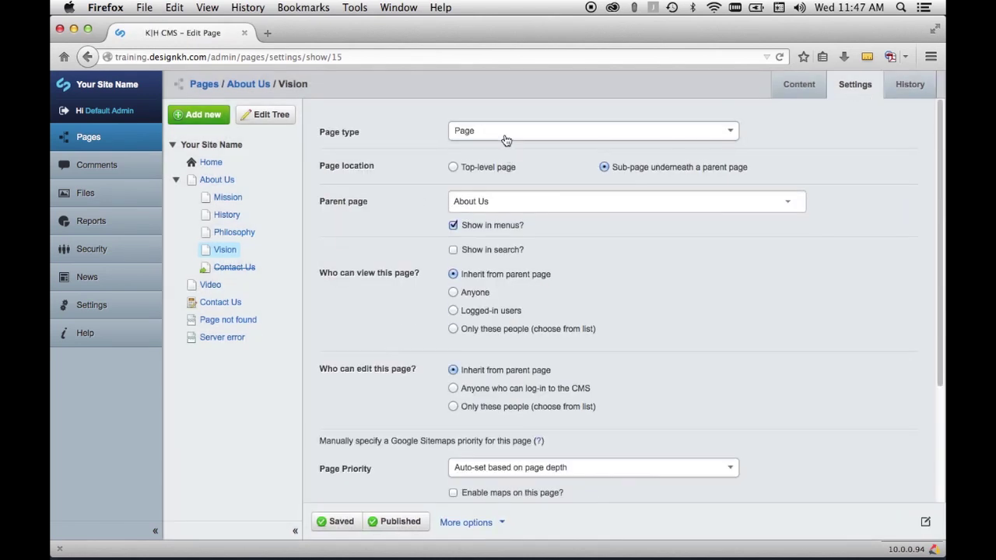
{"action": "left_click", "coordinate": [506, 131]}
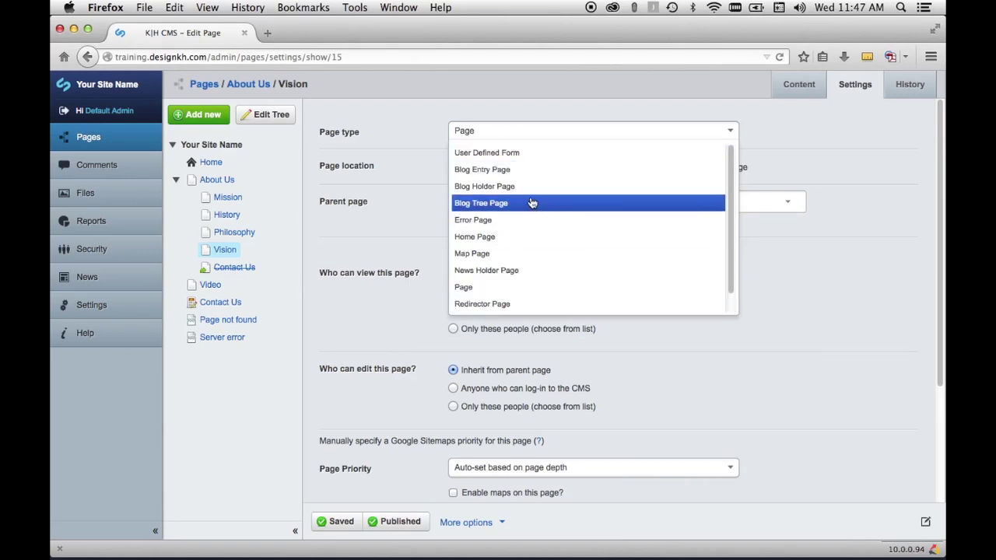
{"action": "left_click", "coordinate": [470, 186]}
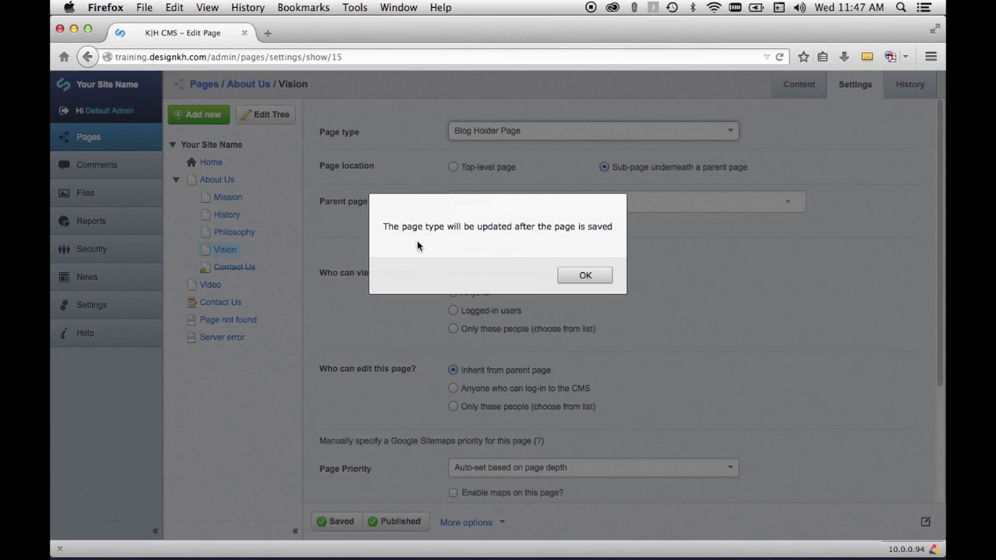
{"action": "left_click", "coordinate": [585, 276]}
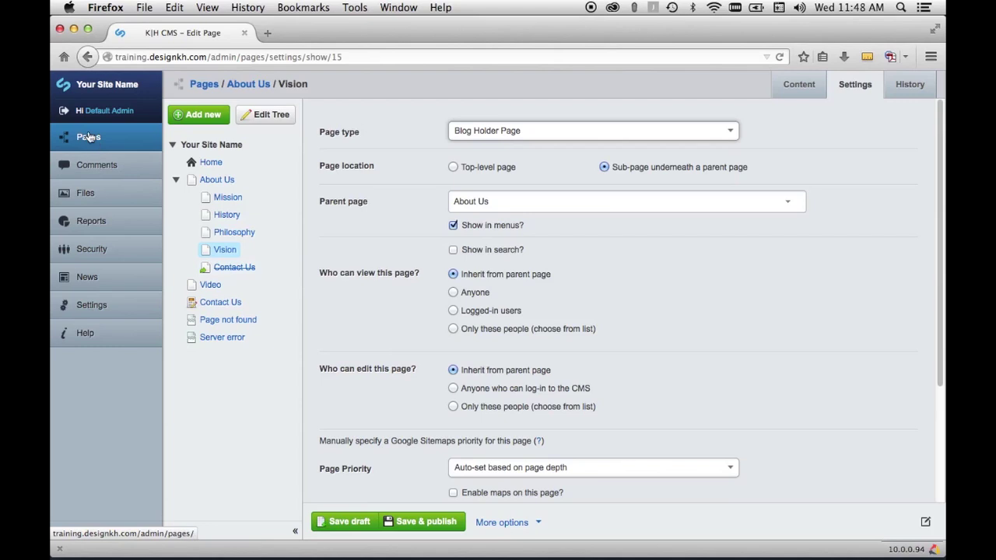
{"action": "left_click", "coordinate": [119, 137]}
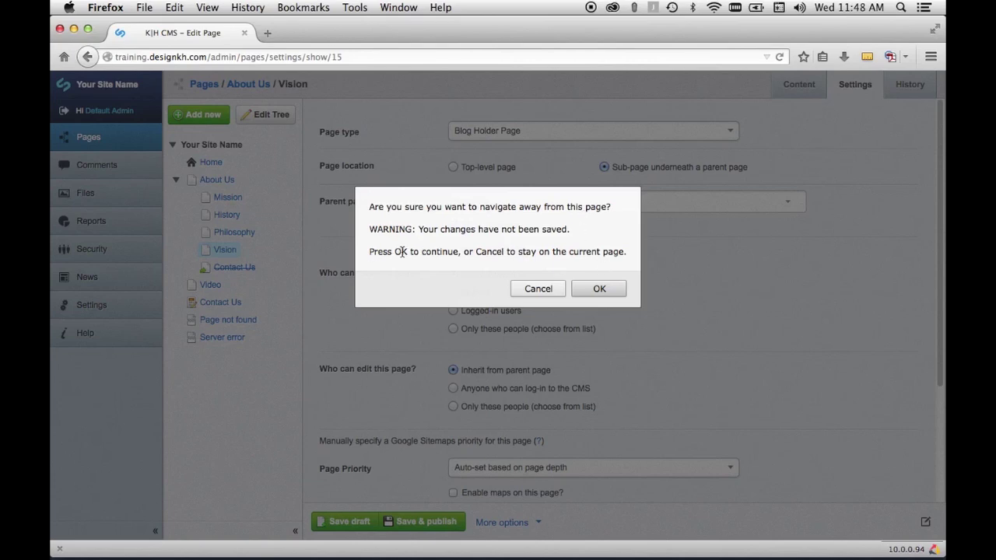
{"action": "left_click", "coordinate": [599, 289]}
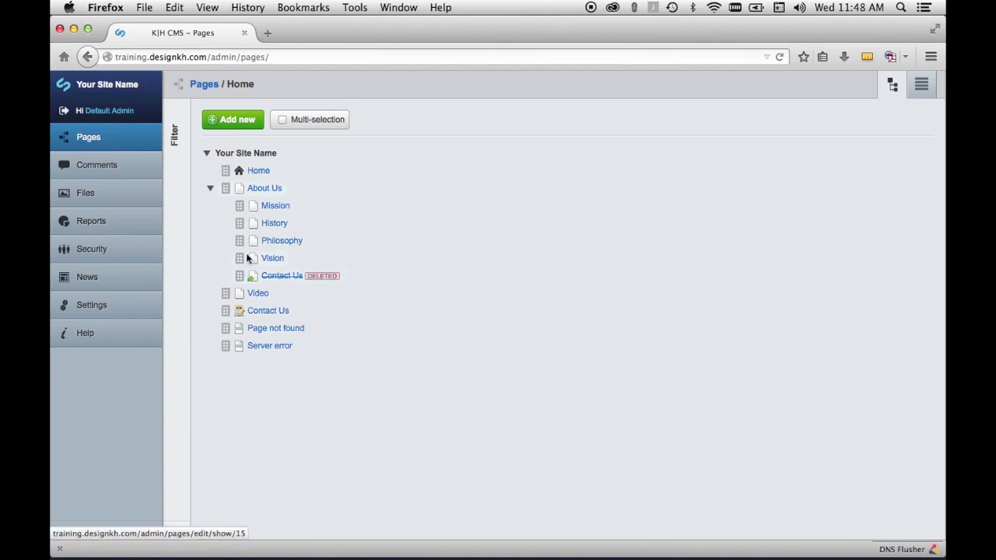
Step: Restore the deleted Contact Us redirector page under About Us
{"action": "left_click", "coordinate": [281, 277]}
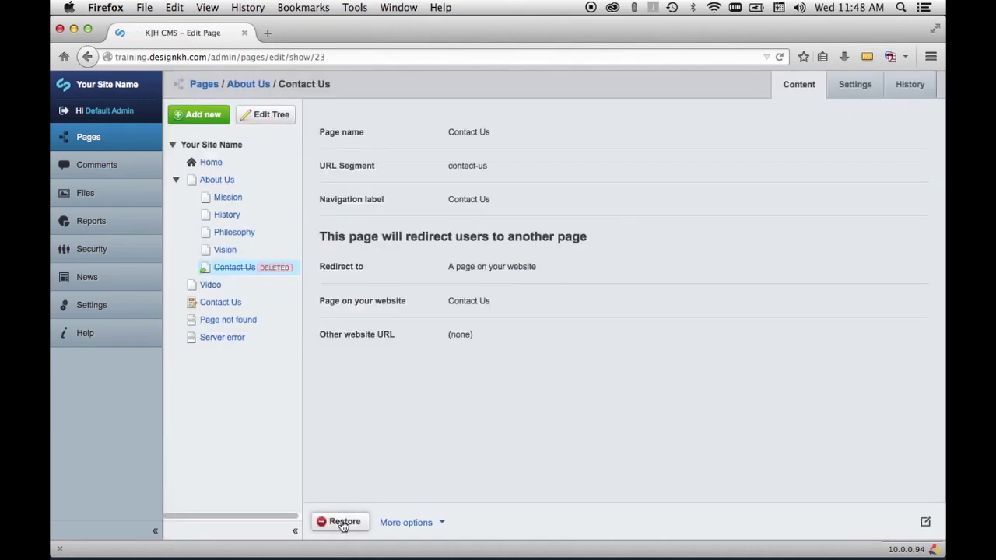
{"action": "left_click", "coordinate": [343, 522]}
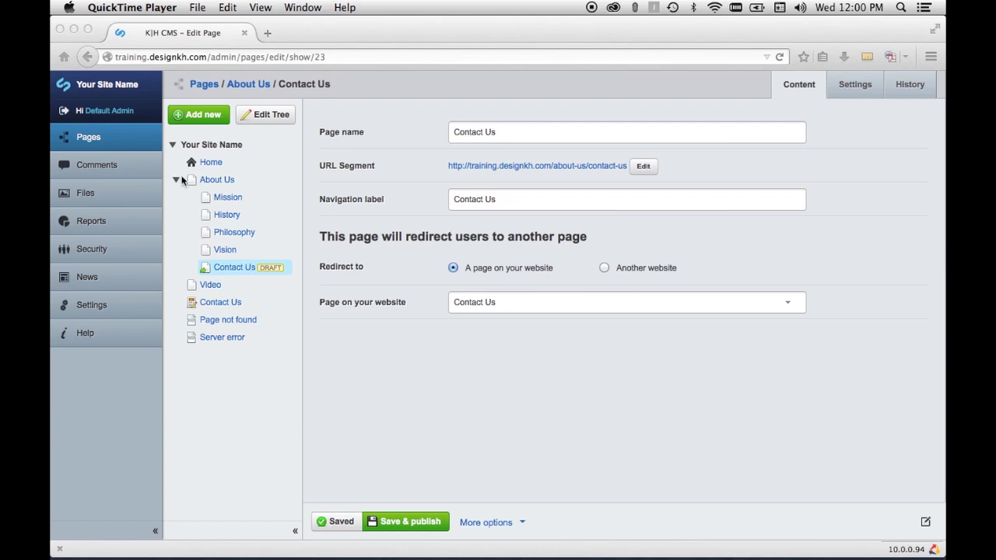
Step: Add a standard Page under About Us, name it Branding Guidelines, and save it as a draft
{"action": "left_click", "coordinate": [239, 168]}
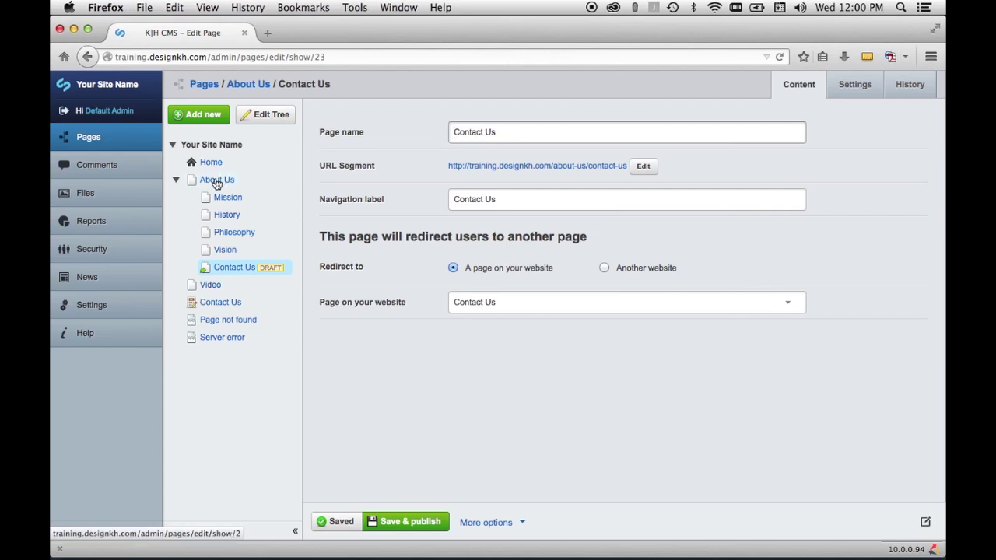
{"action": "left_click", "coordinate": [218, 179]}
{"action": "mouse_move", "coordinate": [225, 235]}
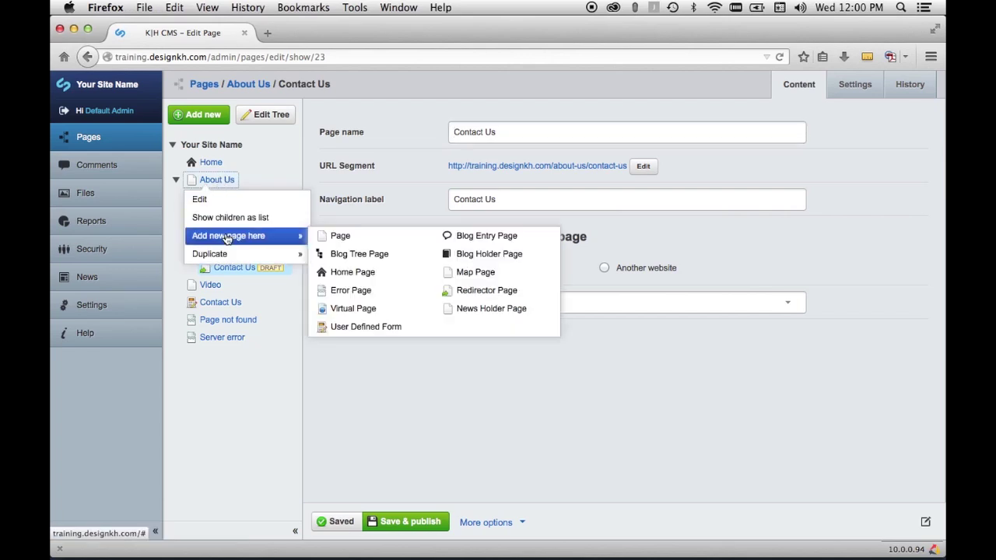
{"action": "left_click", "coordinate": [330, 236]}
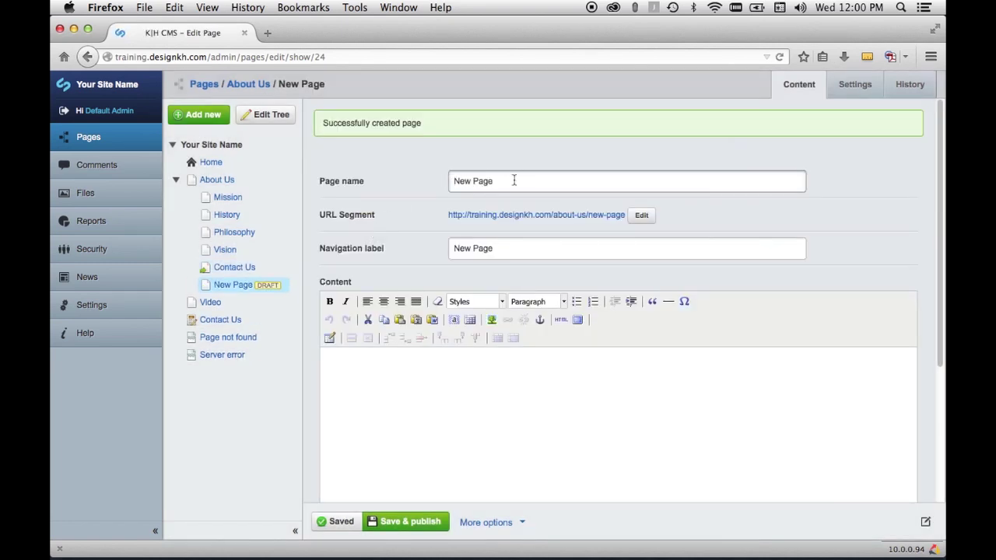
{"action": "left_click_drag", "start_coordinate": [514, 181], "coordinate": [435, 168]}
{"action": "type", "text": "Branding G"}
{"action": "key", "text": "BackSpace"}
{"action": "type", "text": "Guidelines"}
{"action": "key", "text": "Tab"}
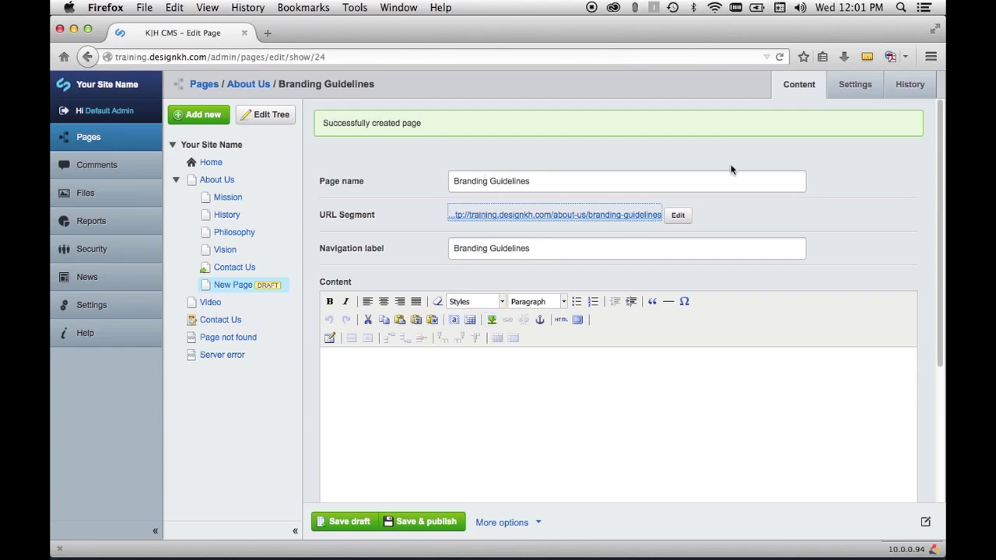
{"action": "left_click", "coordinate": [342, 521]}
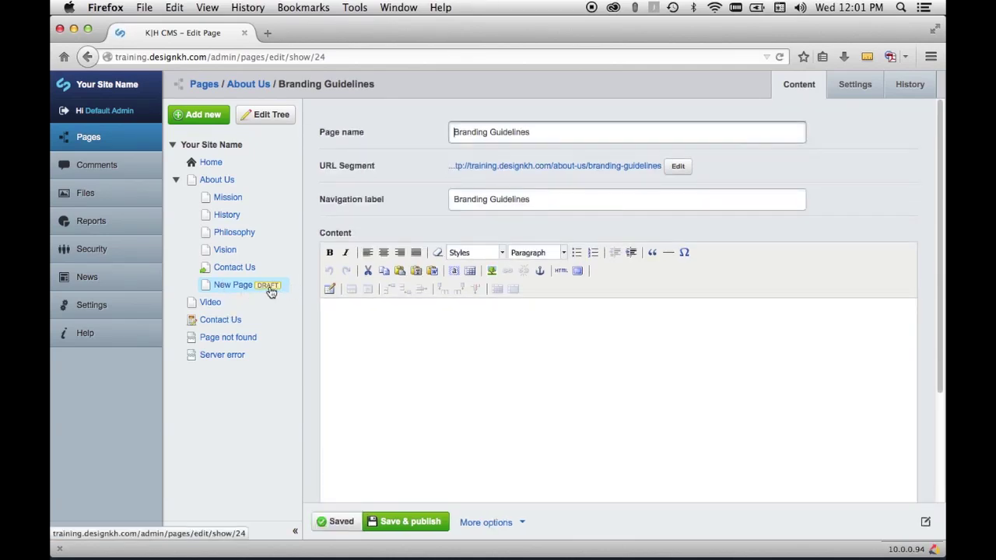
Step: Exclude the Branding Guidelines page from the menus in its settings, and publish it
{"action": "left_click", "coordinate": [860, 85]}
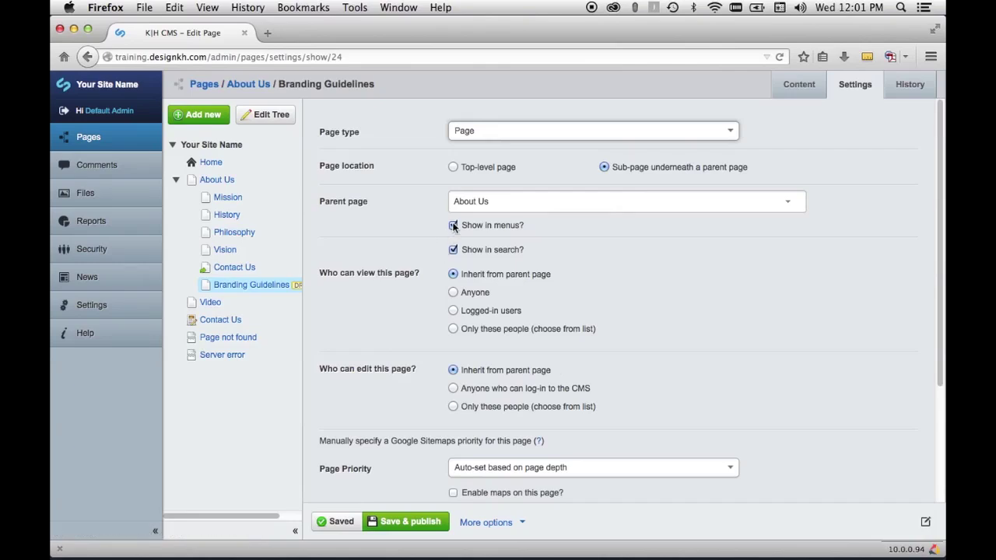
{"action": "left_click", "coordinate": [454, 225]}
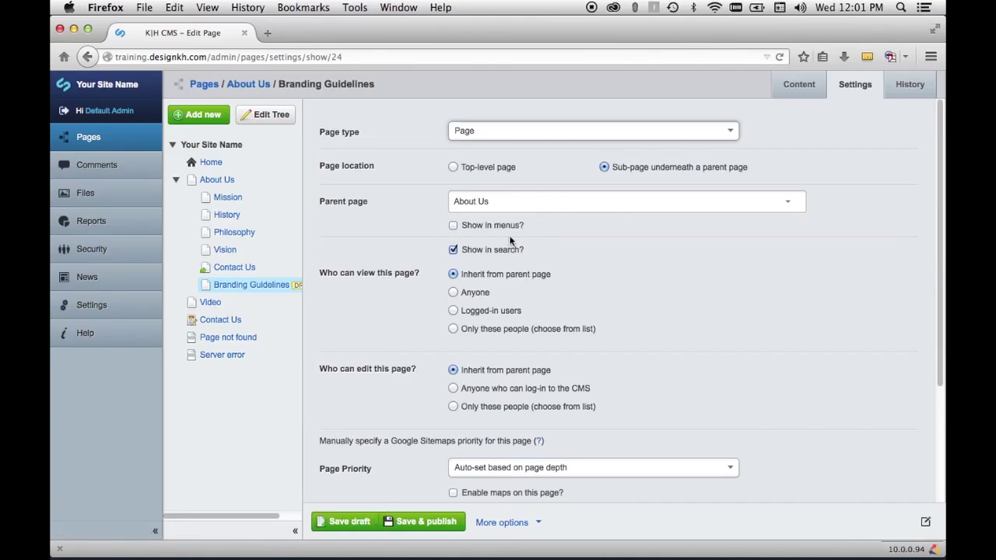
{"action": "left_click", "coordinate": [427, 522]}
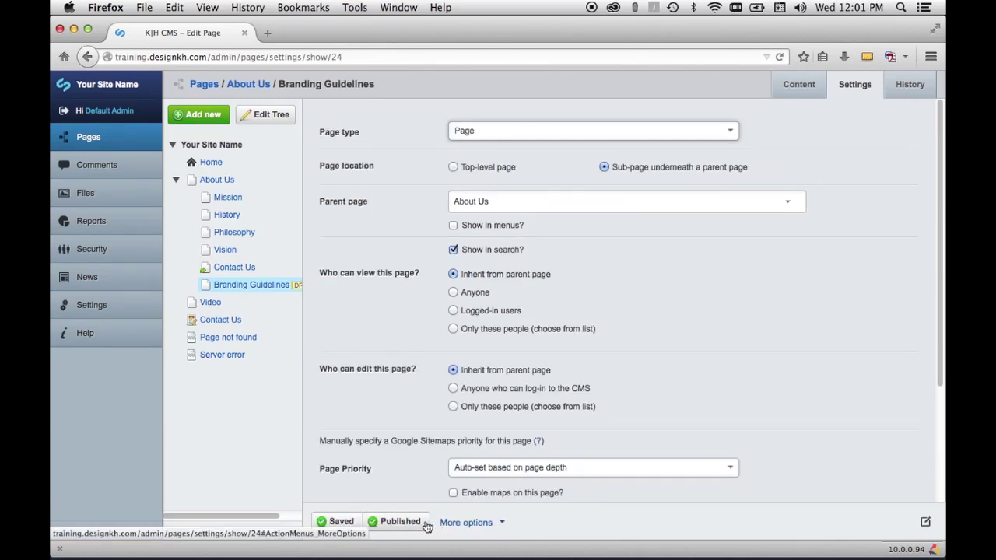
Step: Preview the draft and published versions of the About Us page to compare their sub-page navigation, and return to edit mode
{"action": "left_click", "coordinate": [211, 180]}
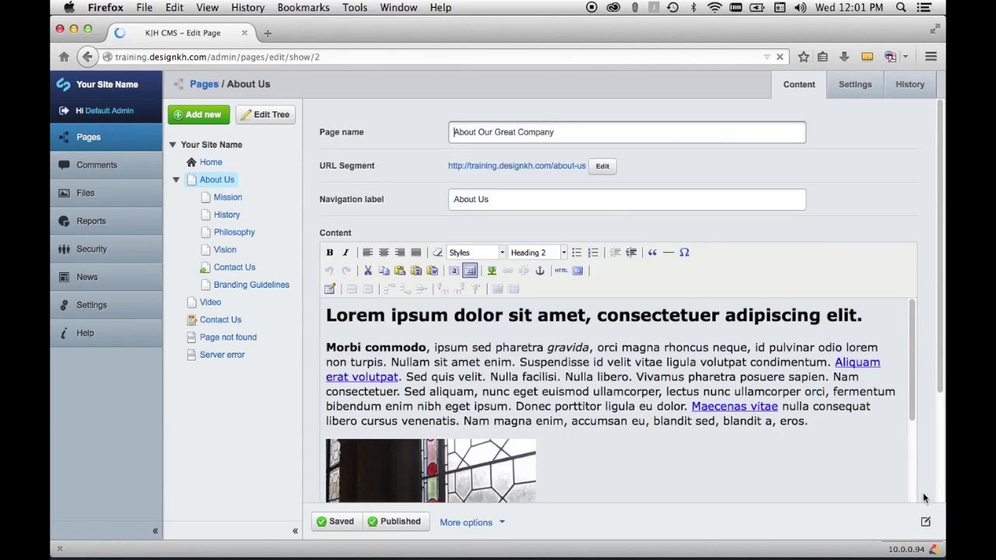
{"action": "left_click", "coordinate": [925, 521]}
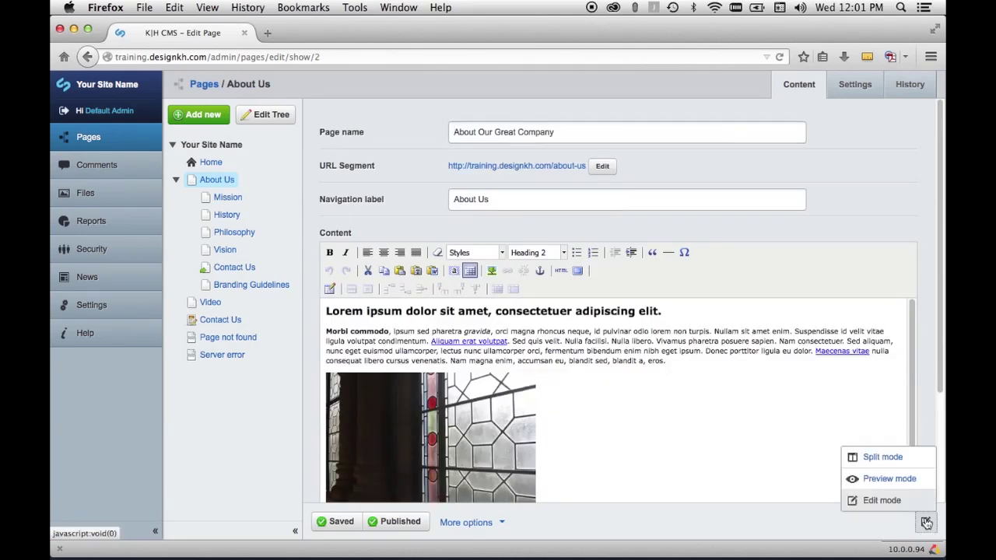
{"action": "left_click", "coordinate": [885, 482]}
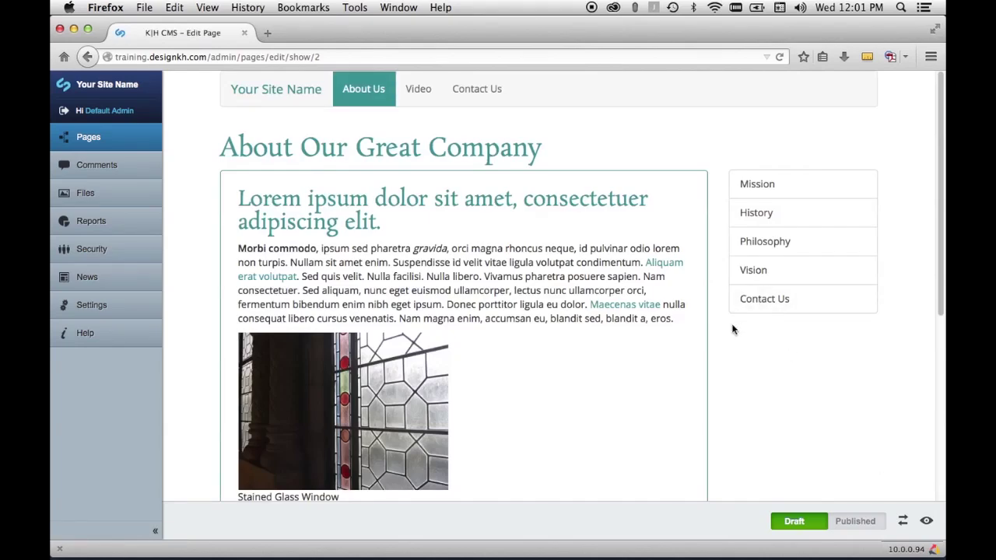
{"action": "left_click", "coordinate": [855, 521]}
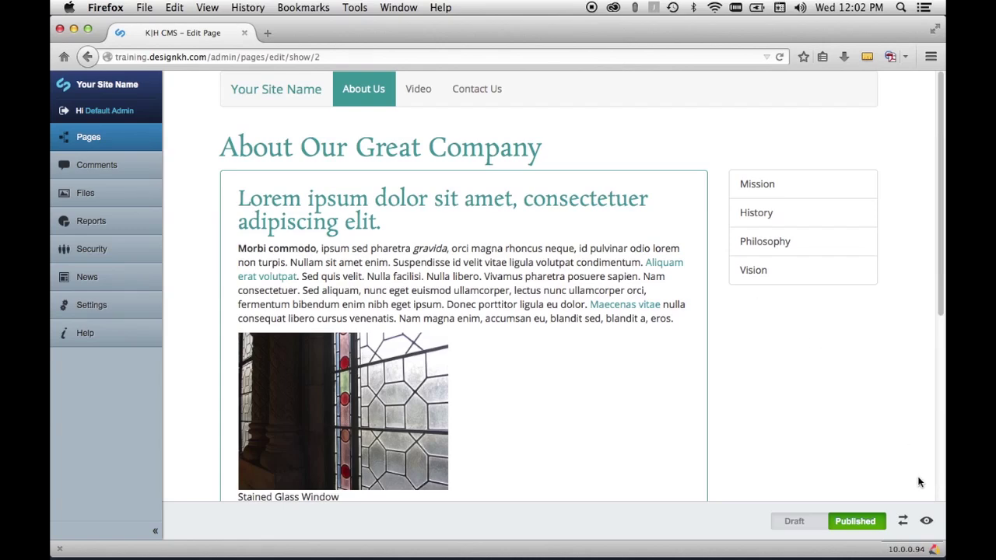
{"action": "left_click", "coordinate": [925, 520]}
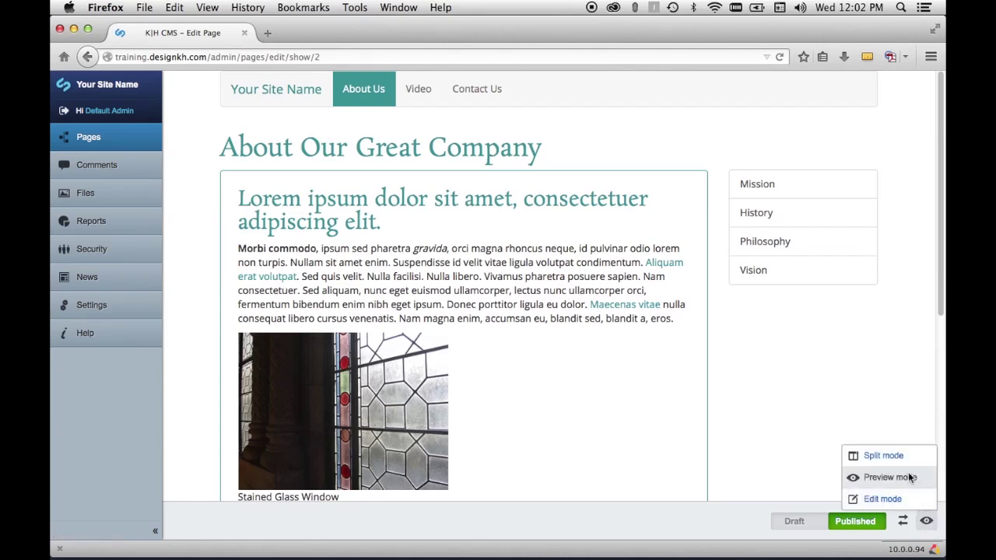
{"action": "left_click", "coordinate": [910, 477]}
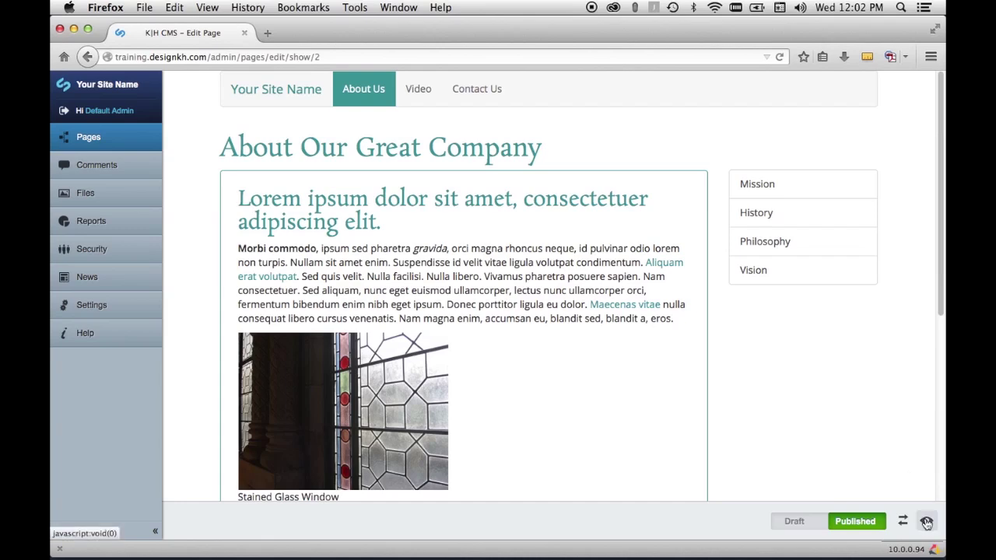
{"action": "left_click", "coordinate": [926, 521]}
{"action": "left_click", "coordinate": [884, 499]}
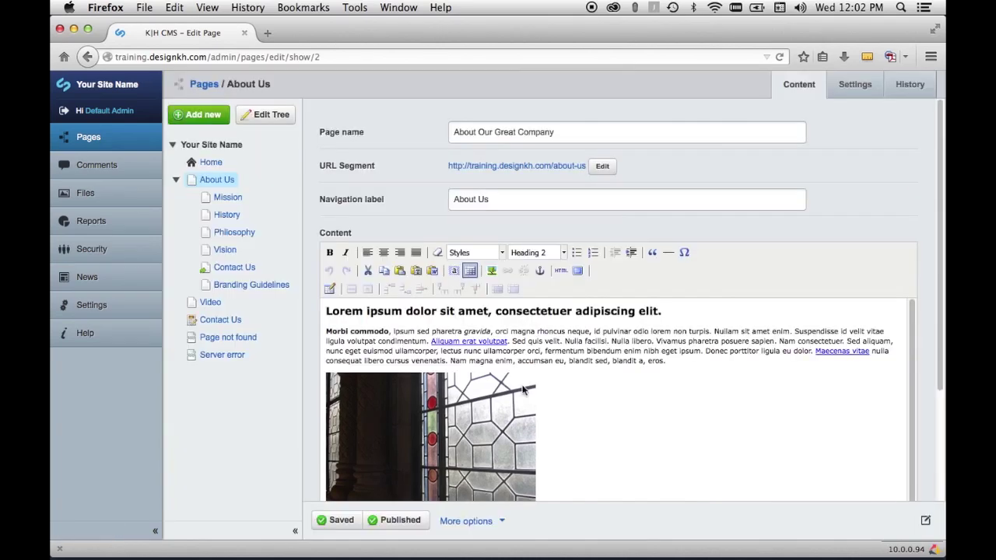
Step: Open the Branding Guidelines page from its URL segment link and copy its web address without the ?stage=Stage suffix
{"action": "left_click", "coordinate": [236, 286]}
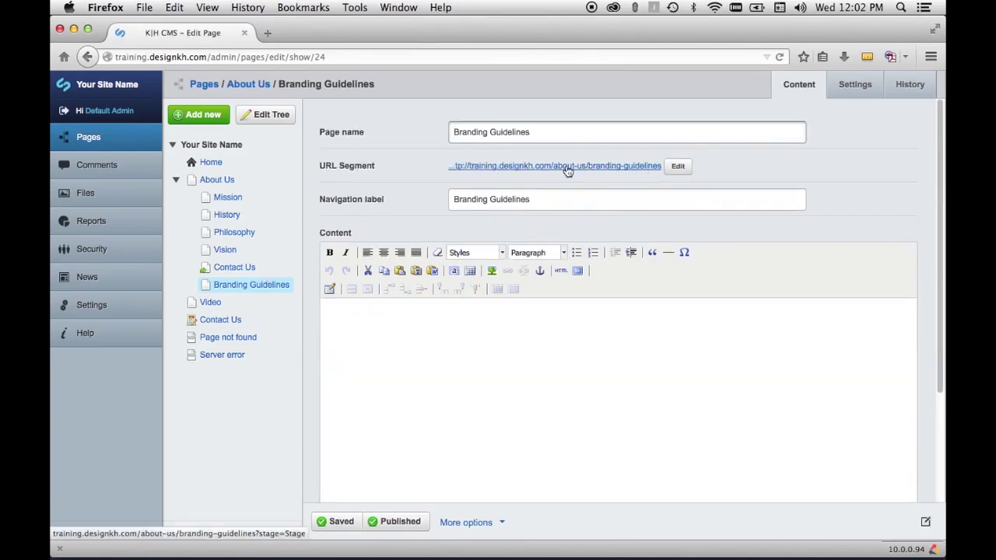
{"action": "left_click", "coordinate": [559, 166]}
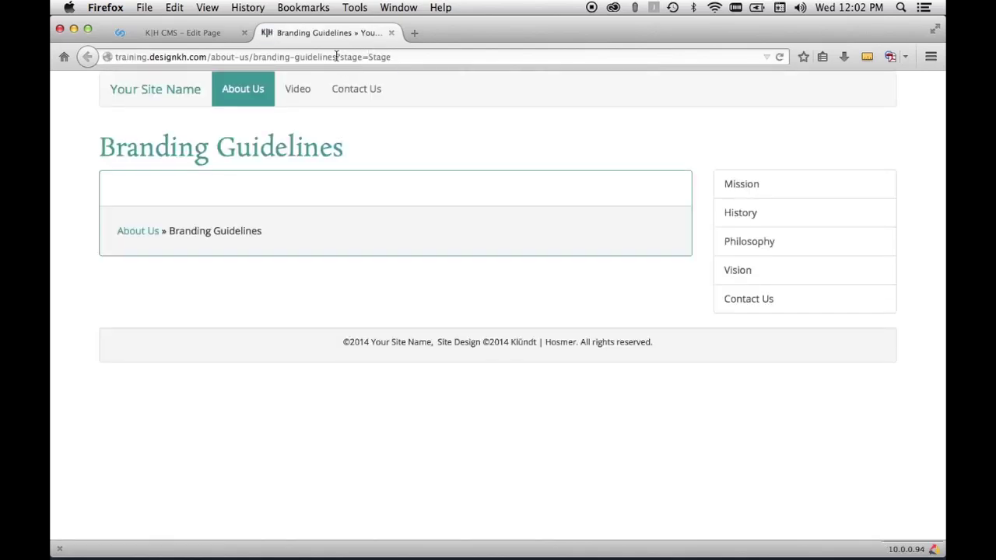
{"action": "left_click", "coordinate": [337, 57]}
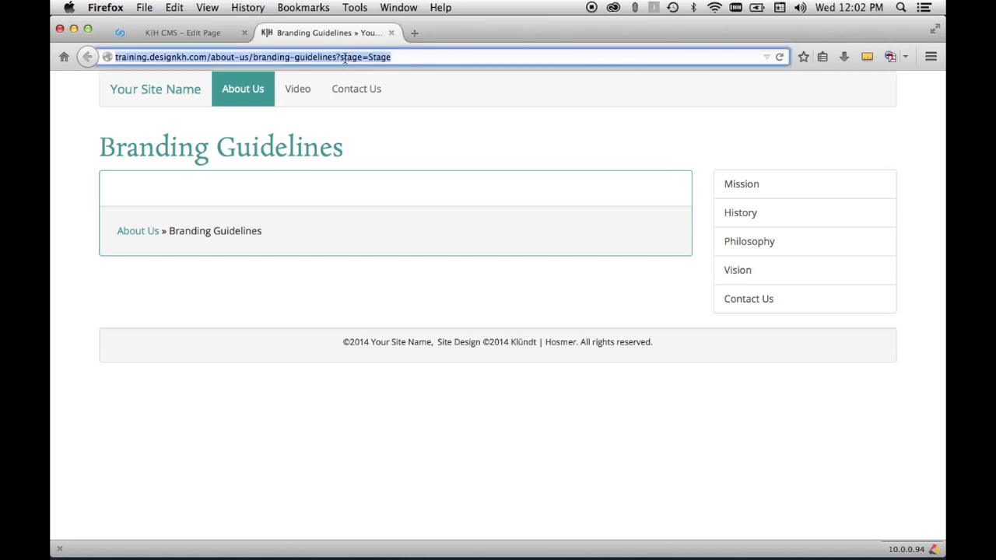
{"action": "left_click", "coordinate": [337, 57]}
{"action": "left_click_drag", "start_coordinate": [337, 56], "coordinate": [272, 29]}
{"action": "key", "text": "super+c"}
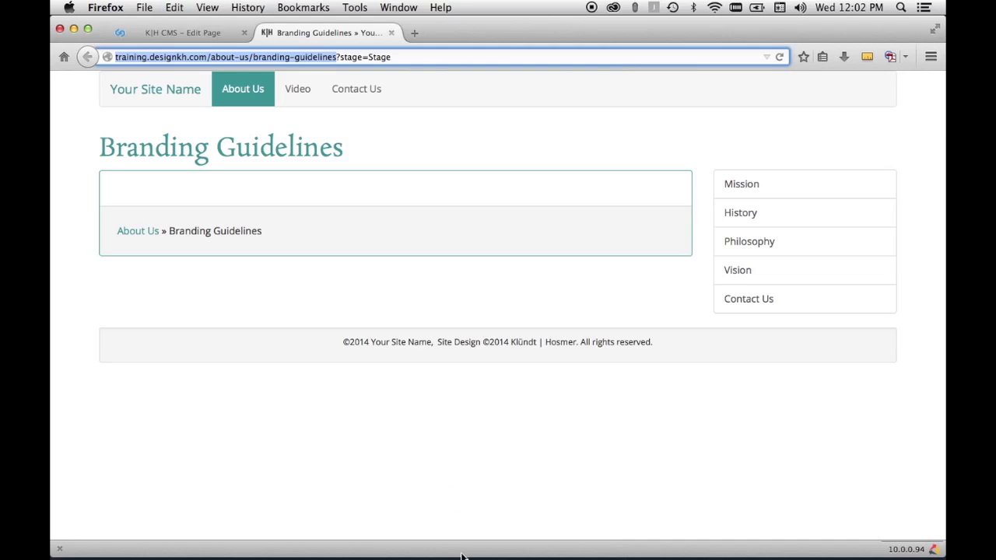
Step: Switch to Chrome and load the copied address training.designkh.com/about-us/branding-guidelines to view the published page
{"action": "mouse_move", "coordinate": [373, 557]}
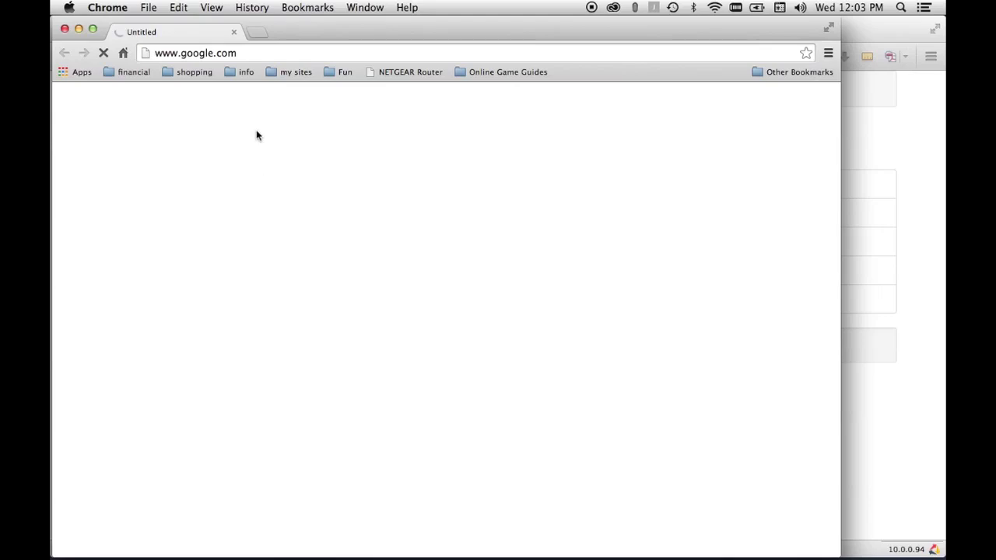
{"action": "left_click", "coordinate": [277, 52]}
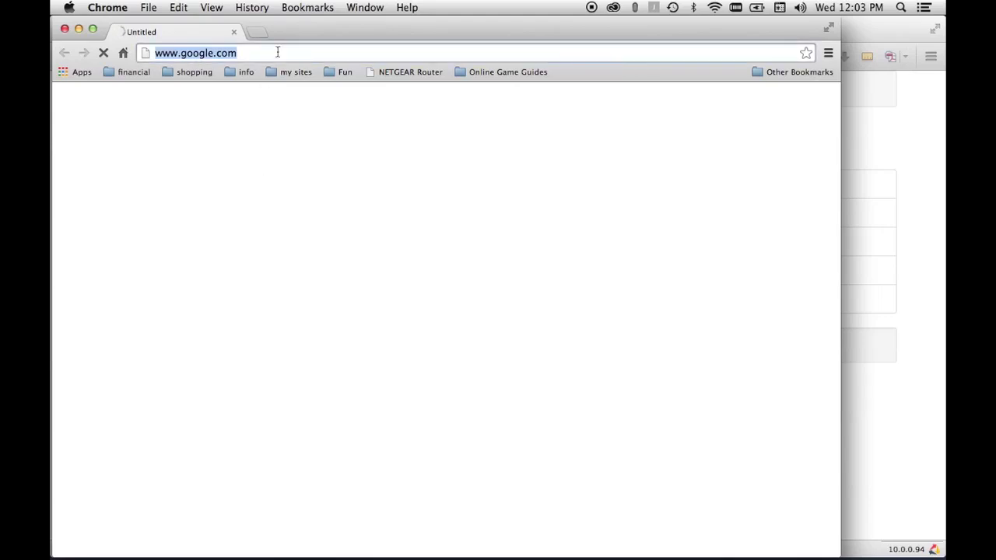
{"action": "key", "text": "super+v"}
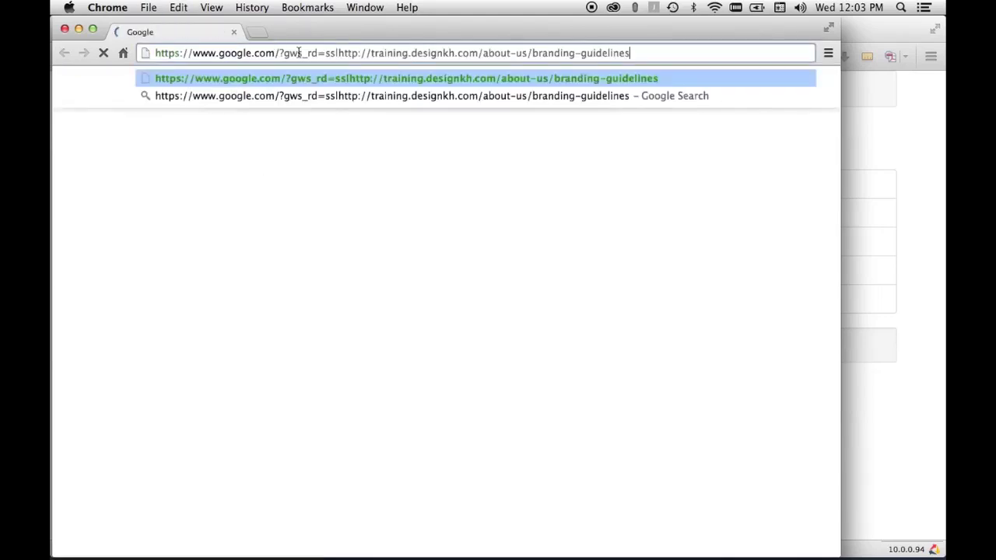
{"action": "key", "text": "super+a"}
{"action": "key", "text": "super+v"}
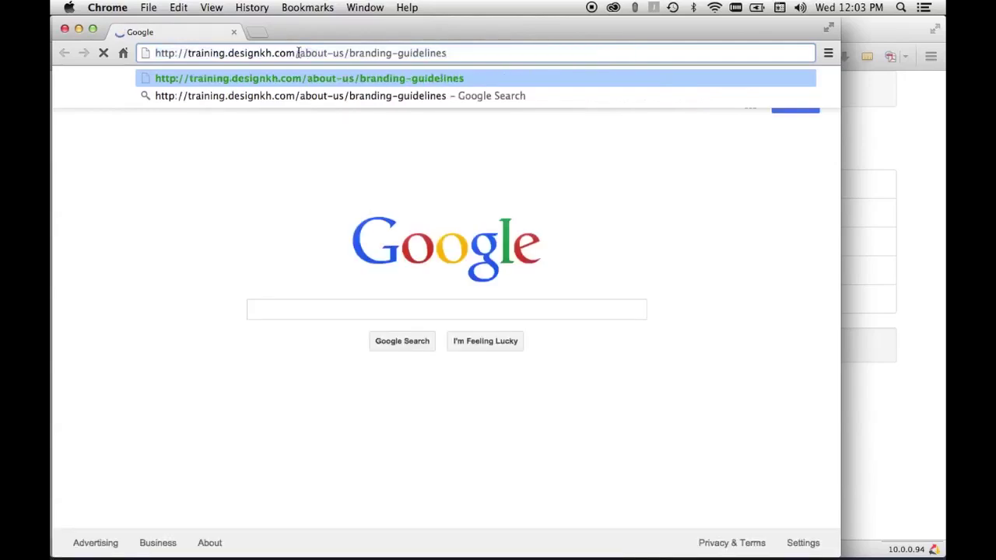
{"action": "key", "text": "Return"}
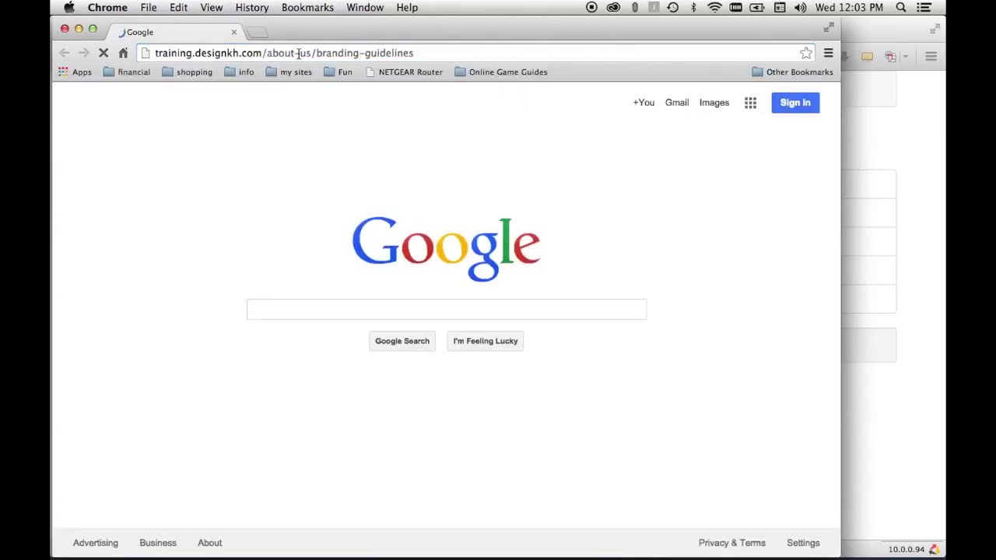